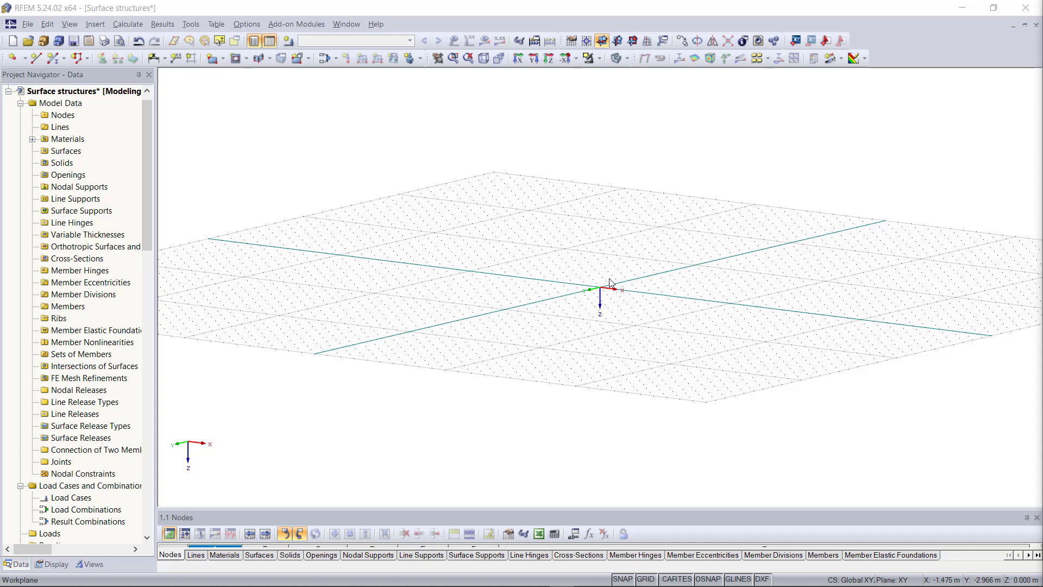
Define a new rectangular surface in Concrete C30/37 with a constant thickness of 300 mm and Standard stiffness.
click(212, 60)
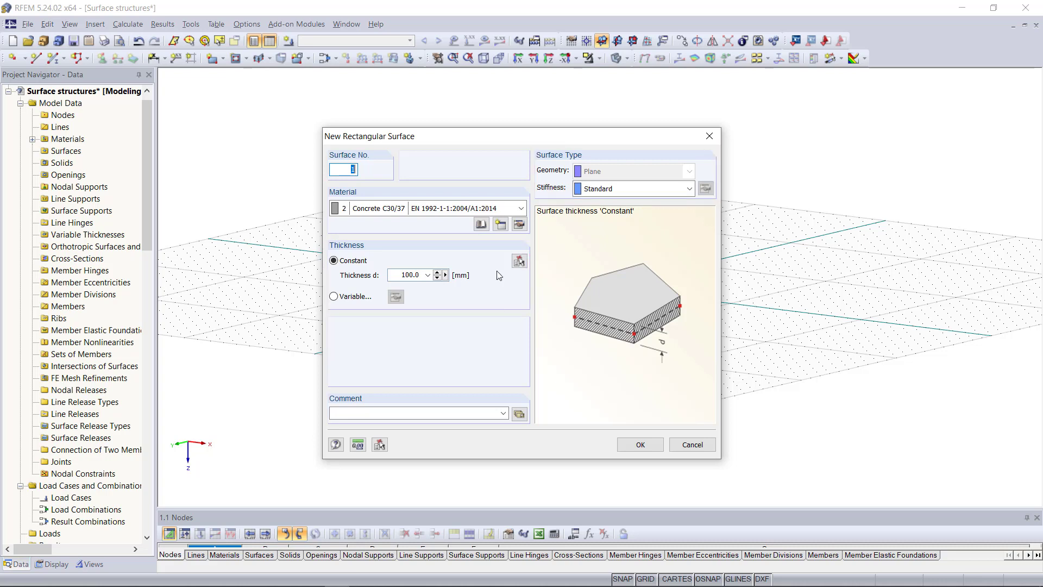
click(410, 211)
click(402, 236)
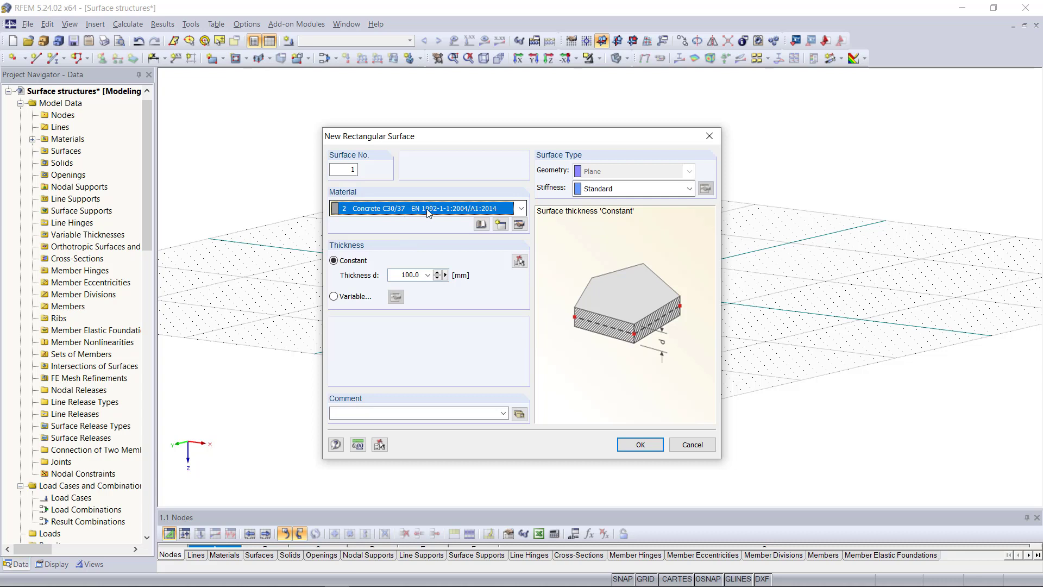
drag(401, 276, 477, 274)
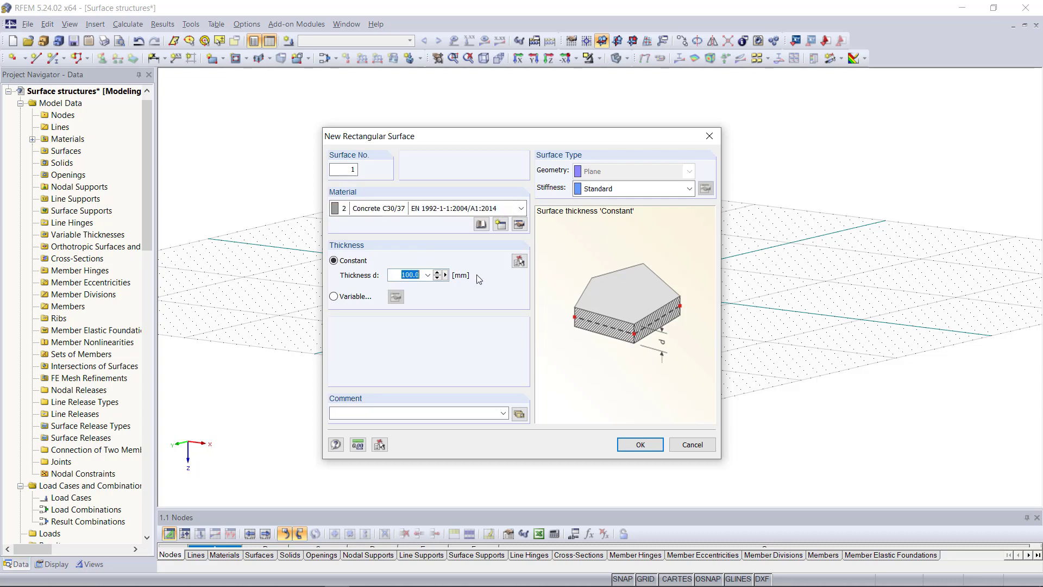
text(300)
click(611, 188)
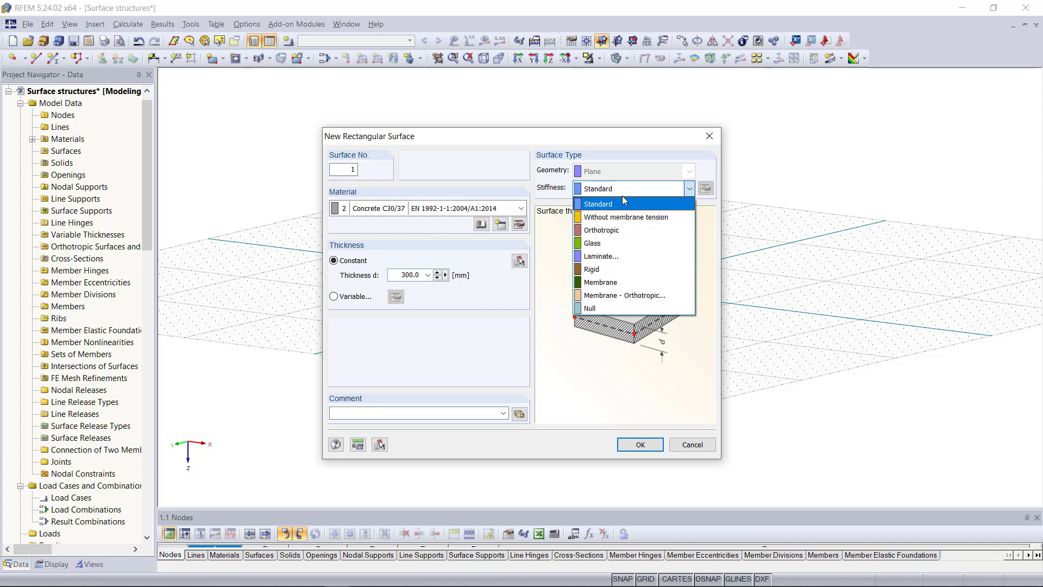
click(623, 198)
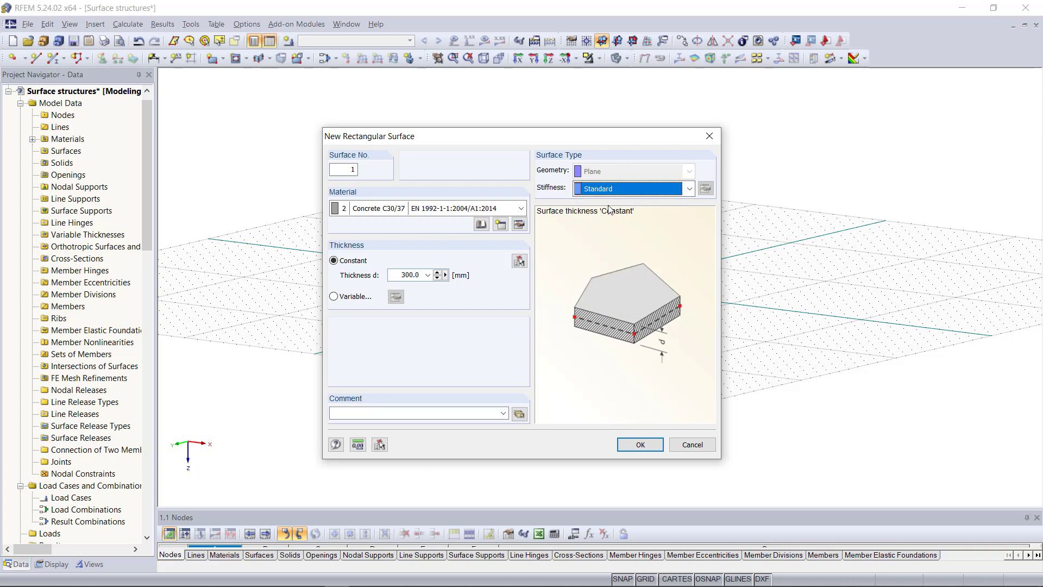
click(641, 444)
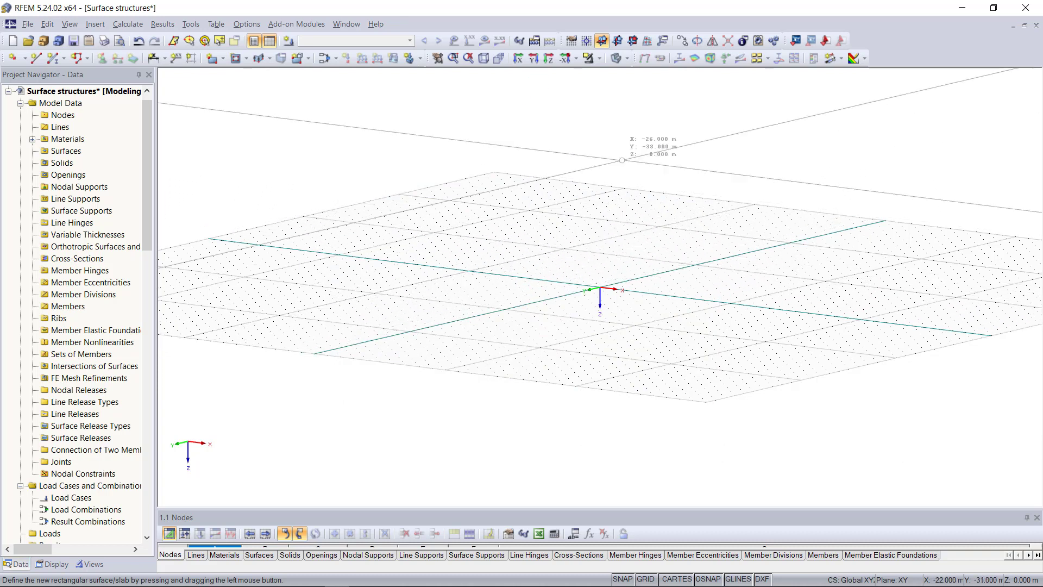
In plan view, draw the square slab from the origin to X 10 m, Y -10 m.
click(549, 58)
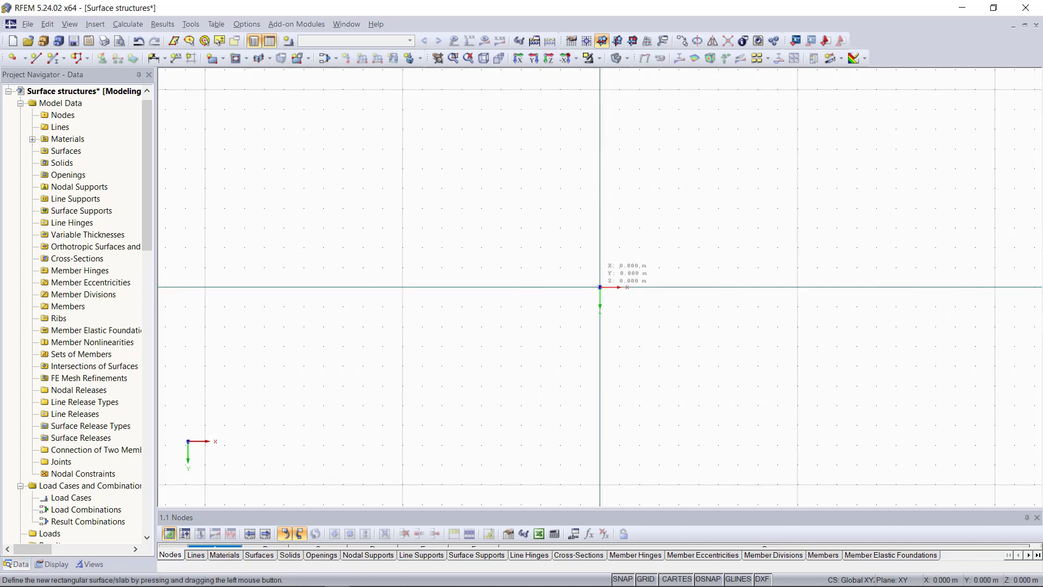
click(600, 287)
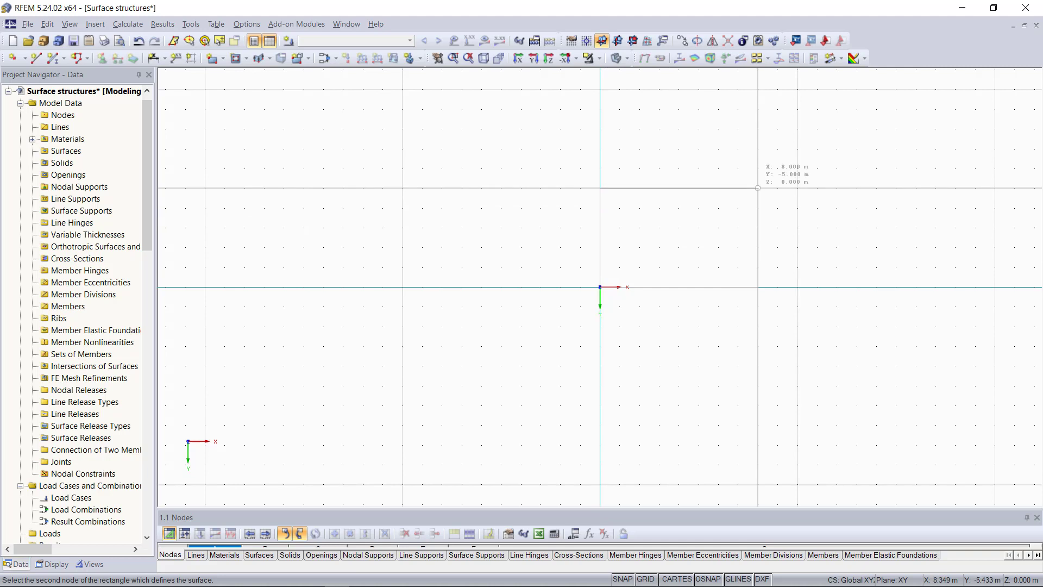
click(797, 89)
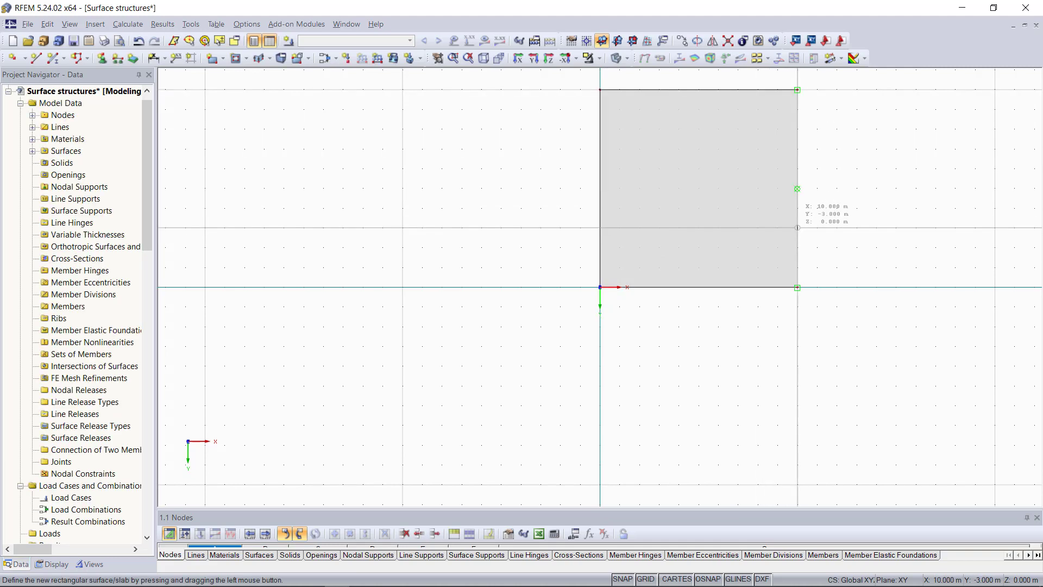
key(Escape)
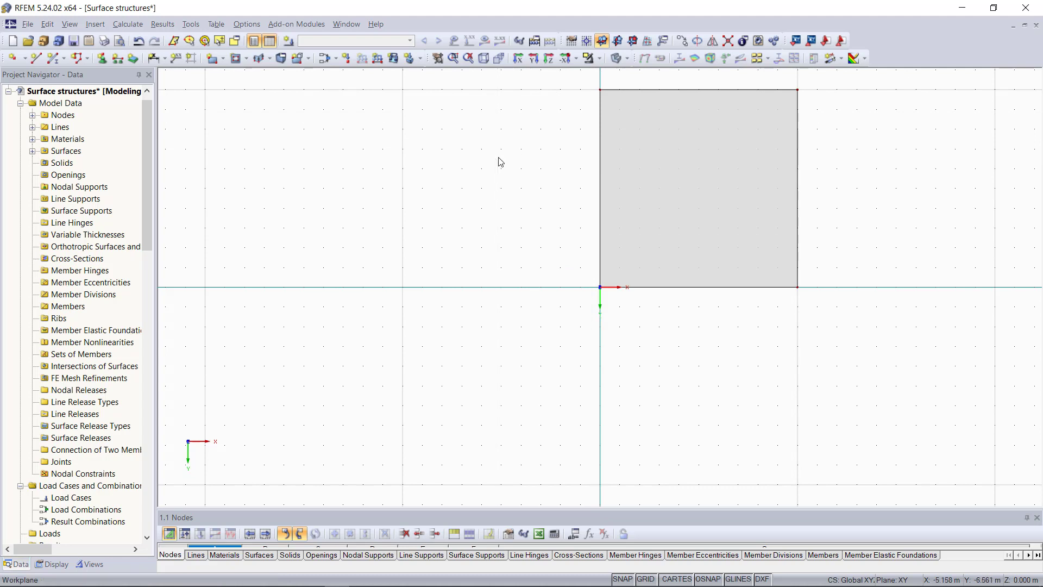
Move the slab by dZ -3 m with zero copies, keeping the global coordinate system.
click(484, 59)
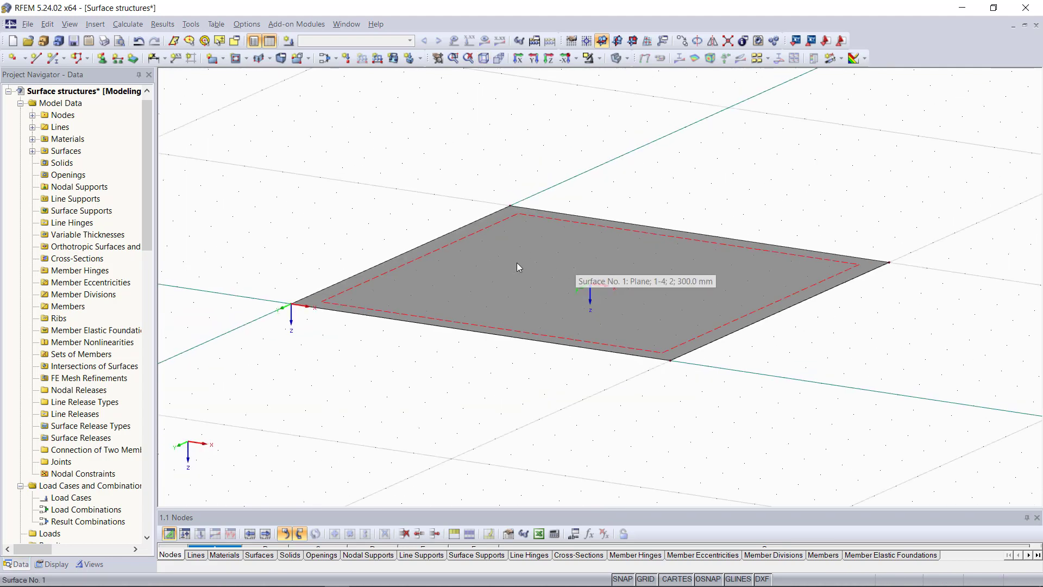
click(632, 259)
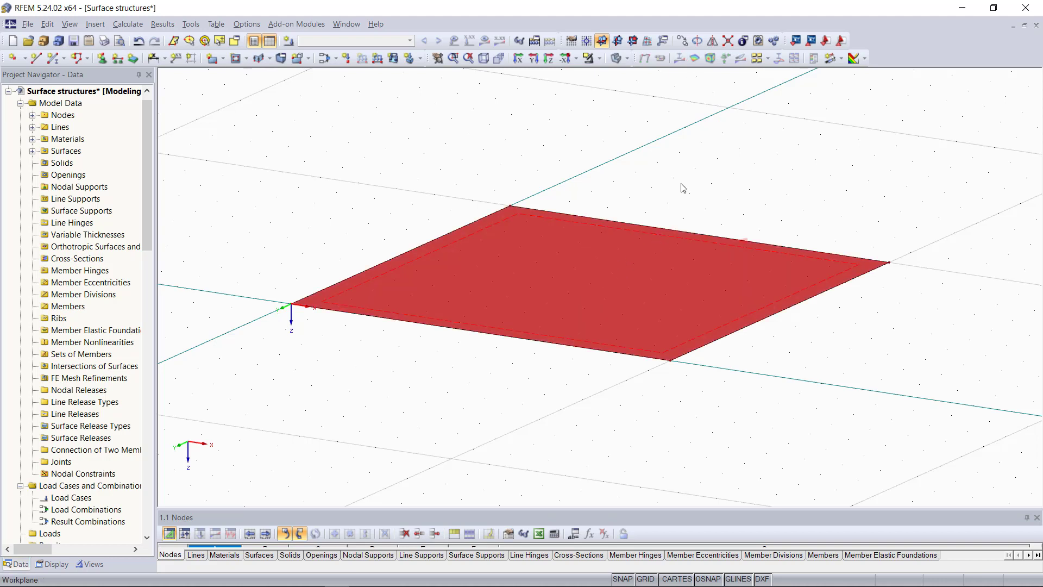
click(682, 42)
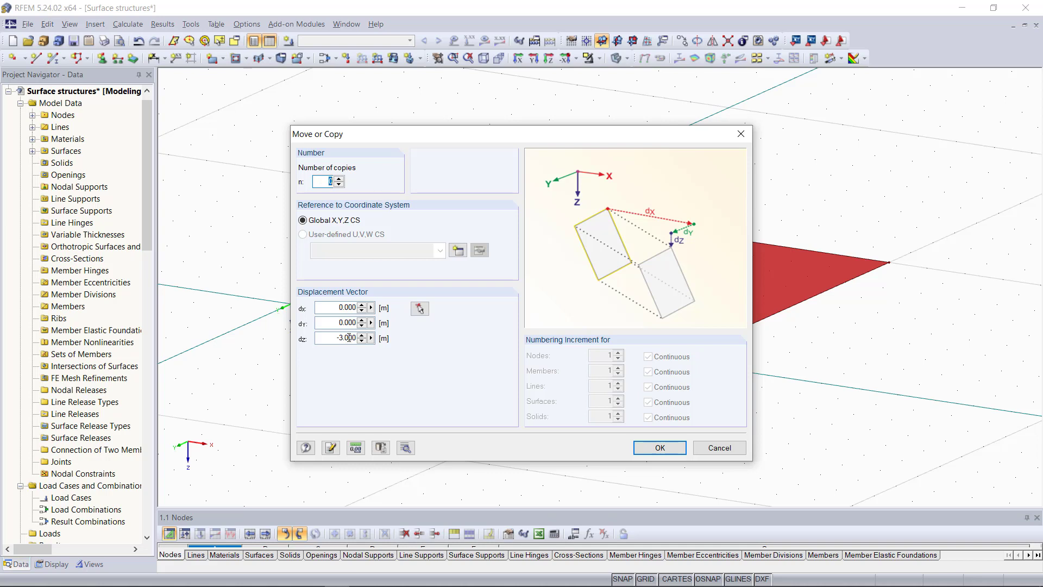
click(331, 335)
click(345, 338)
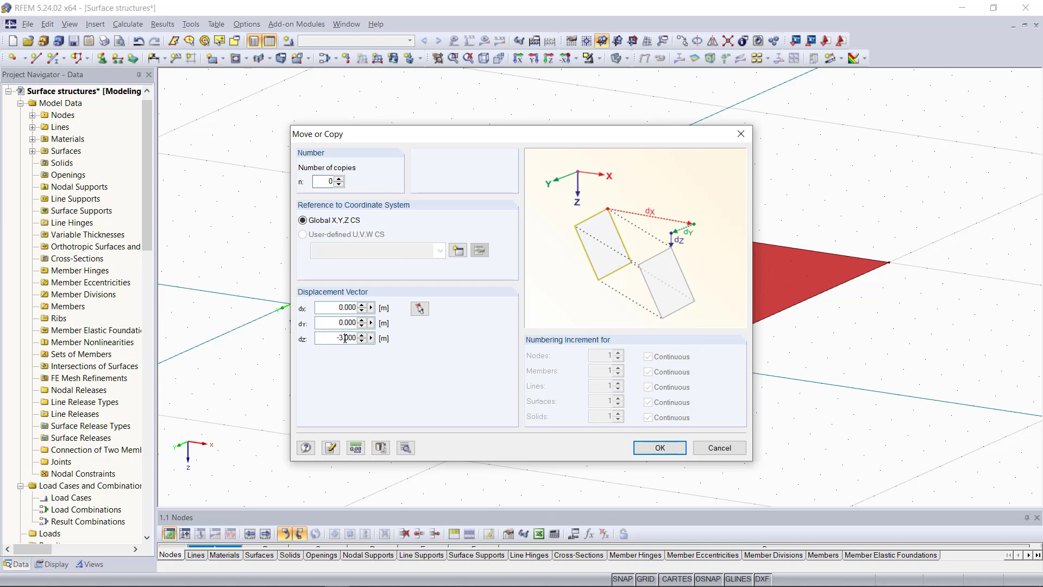
click(660, 447)
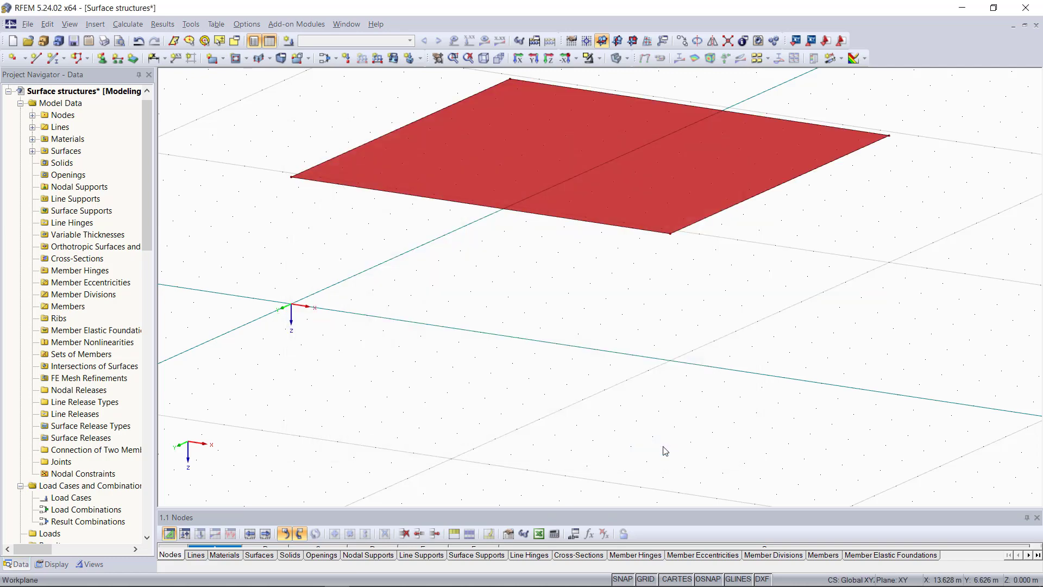
scroll(608, 389, down, 2)
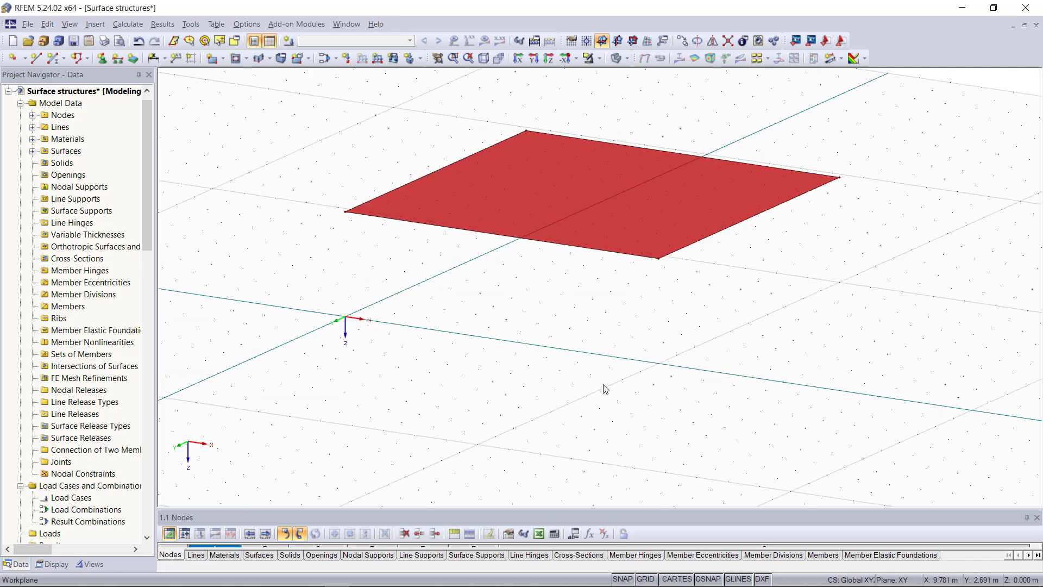
click(660, 369)
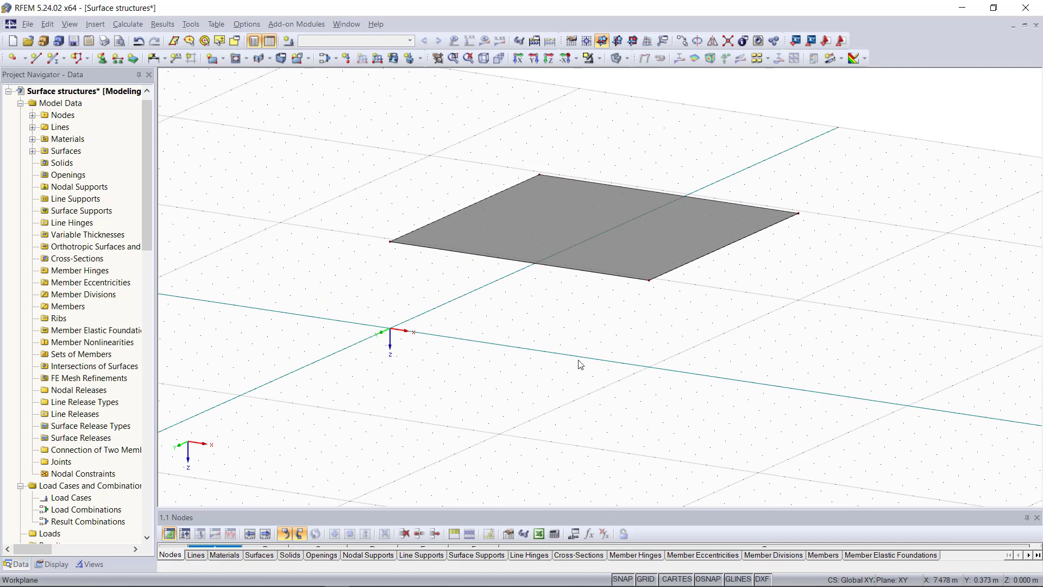
Define a new rectangular surface for the walls in Concrete C30/37 with a constant thickness of 200 mm.
click(484, 58)
scroll(635, 350, down, 2)
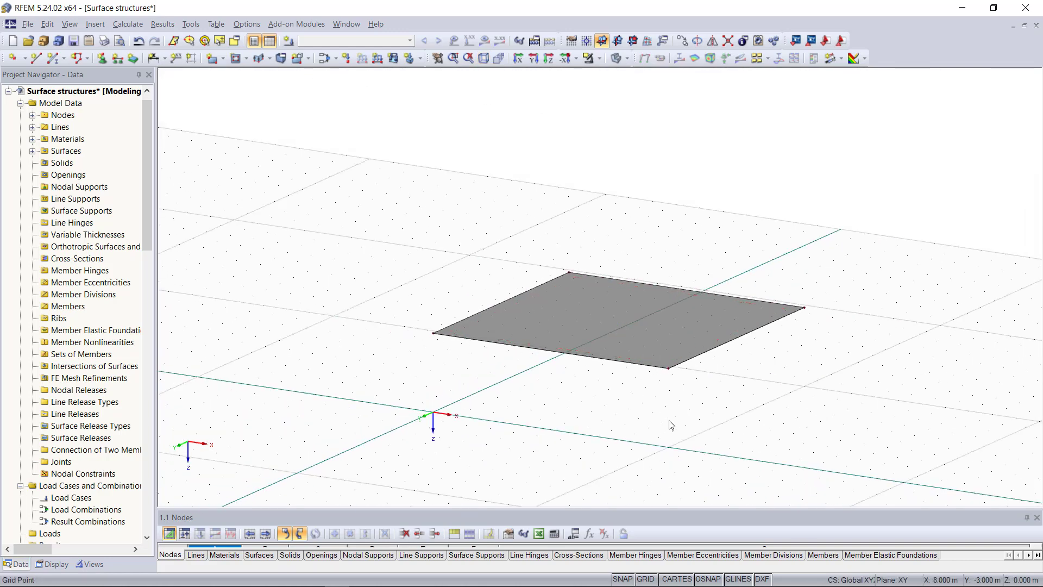
scroll(580, 331, down, 1)
ctrl+middle_drag(577, 391, 531, 384)
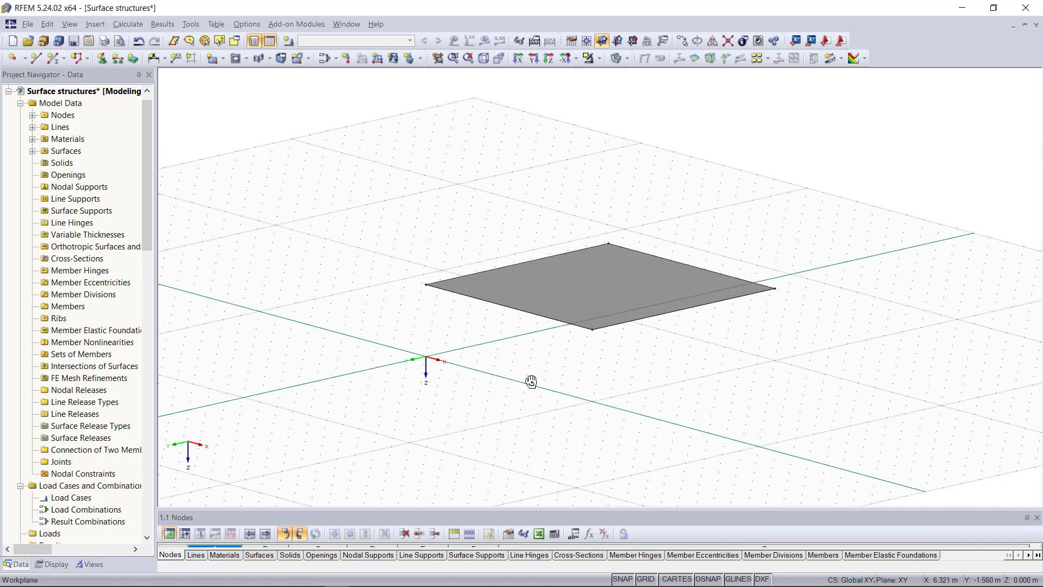
click(212, 58)
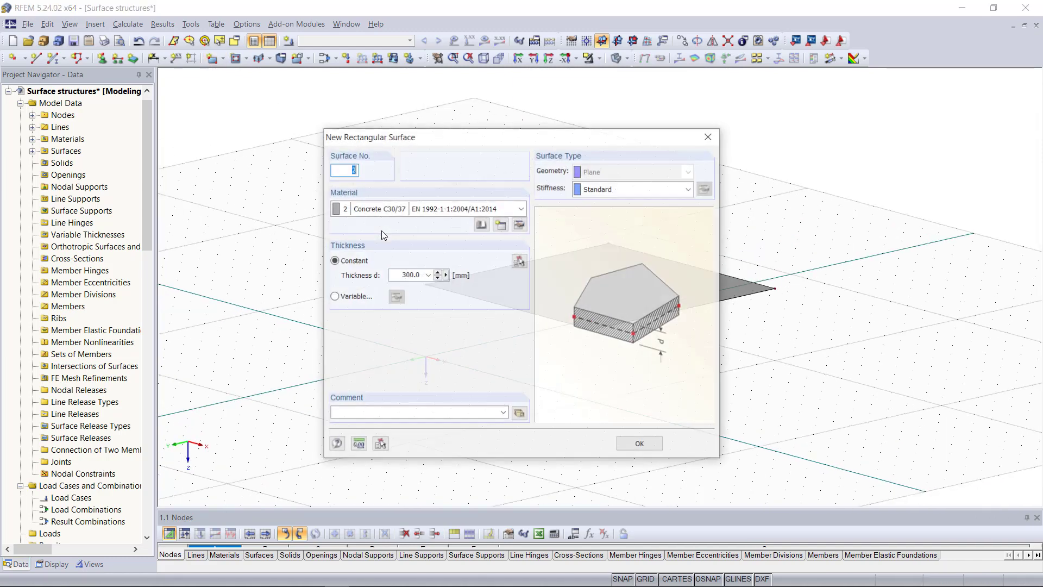
double_click(402, 274)
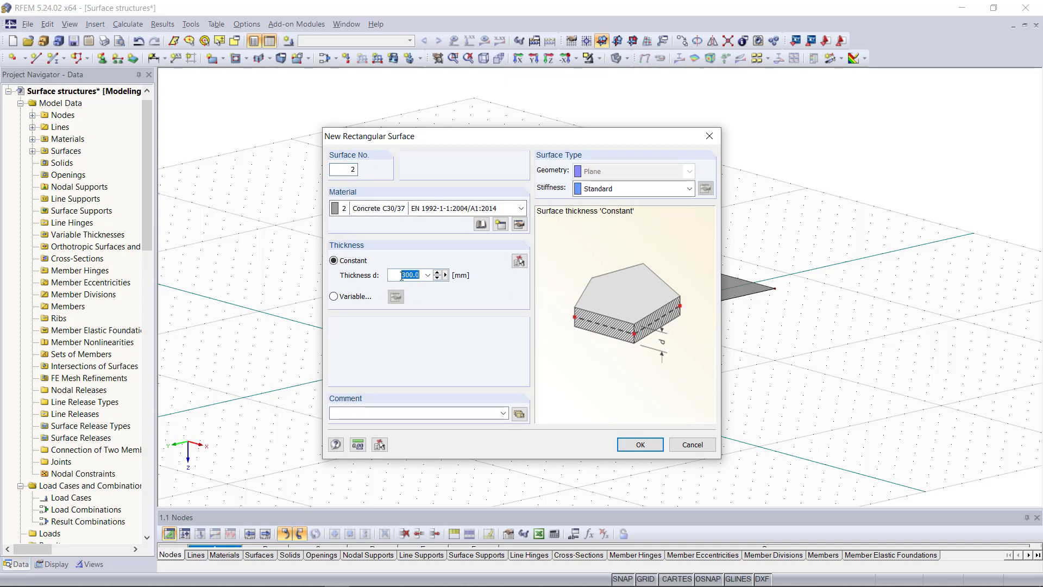
text(200)
click(640, 444)
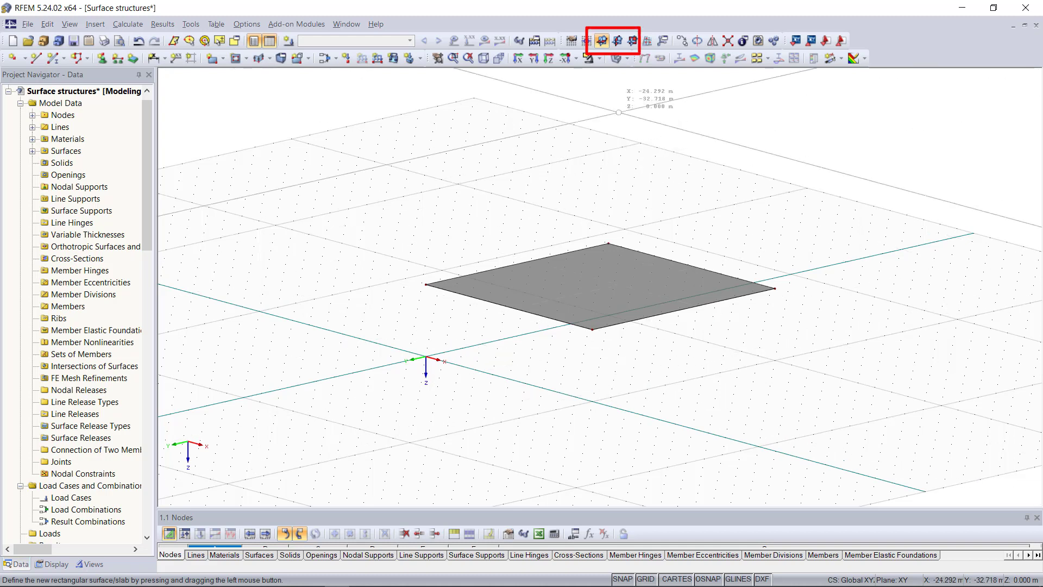
Draw the first wall in the YZ plane, from the slab corner at Y -10 m down to the origin.
click(618, 42)
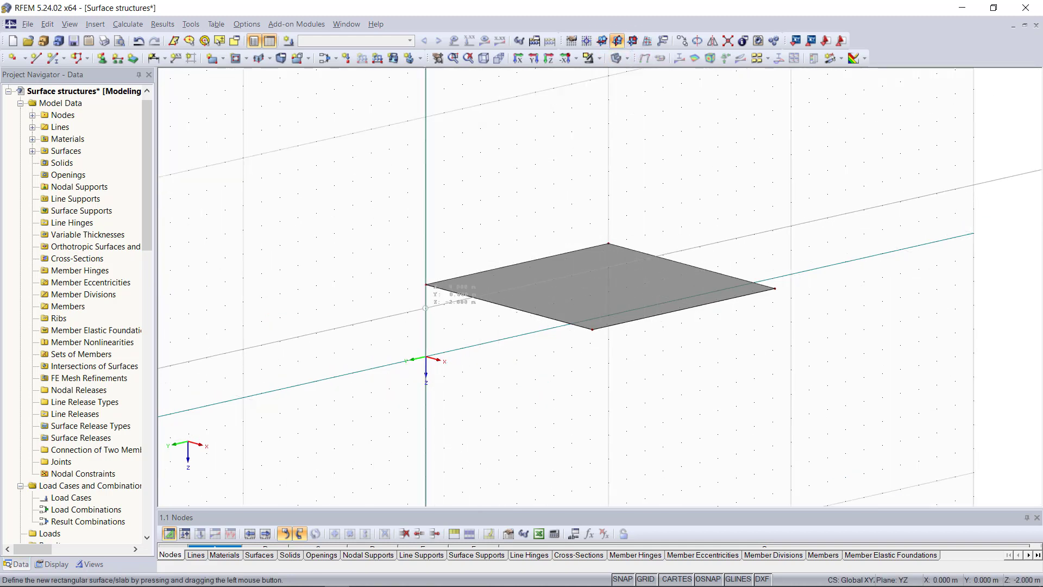
ctrl+middle_drag(426, 306, 816, 289)
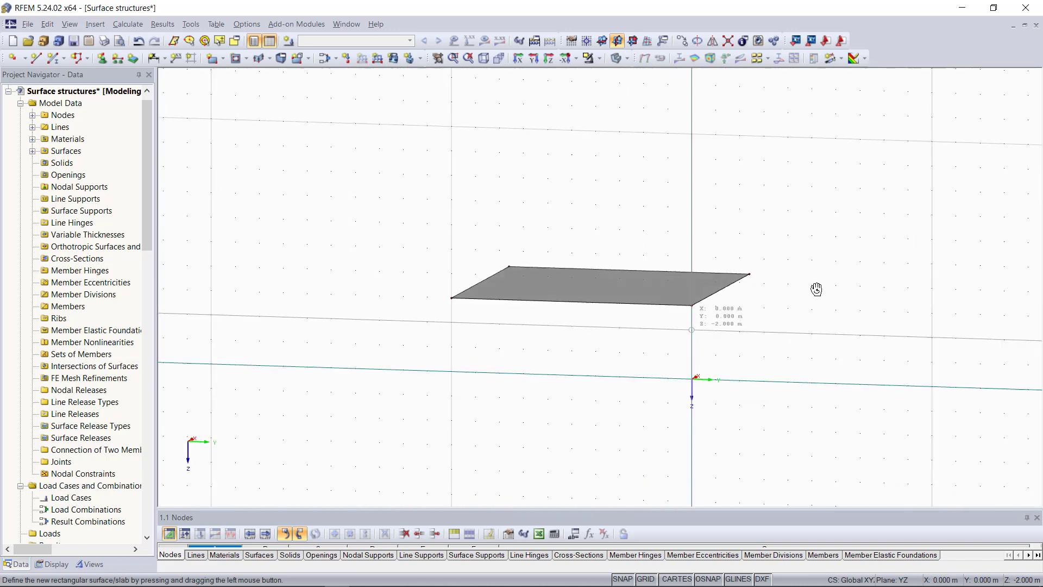
click(477, 301)
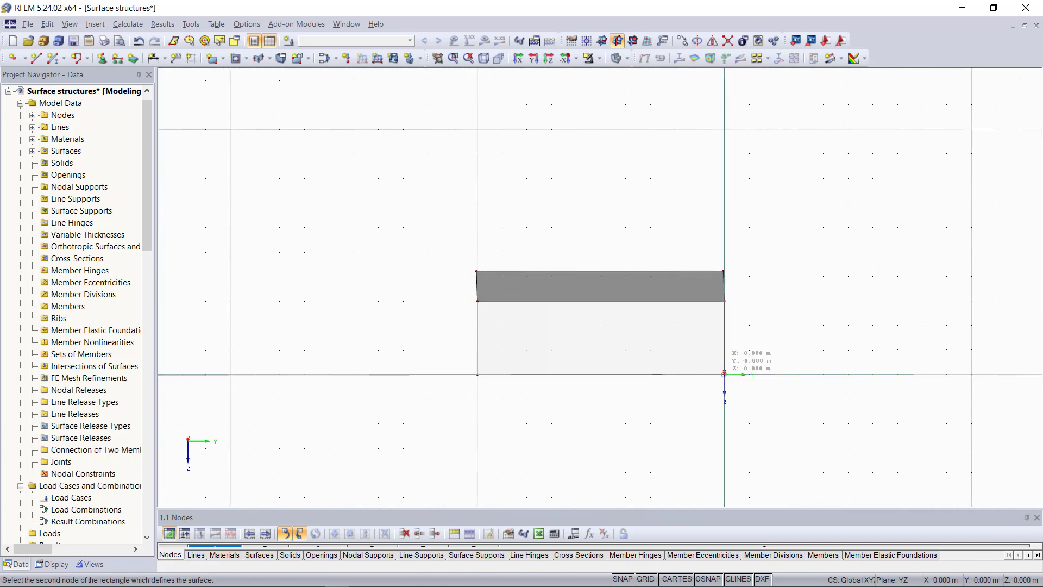
Draw the two side walls in the XZ plane and the opposite wall in the YZ plane, spanning from slab to ground.
click(632, 42)
ctrl+middle_drag(750, 337, 708, 360)
mouse_move(698, 384)
mouse_down()
mouse_move(624, 348)
mouse_move(427, 299)
mouse_up()
ctrl+middle_drag(357, 353, 625, 359)
click(411, 302)
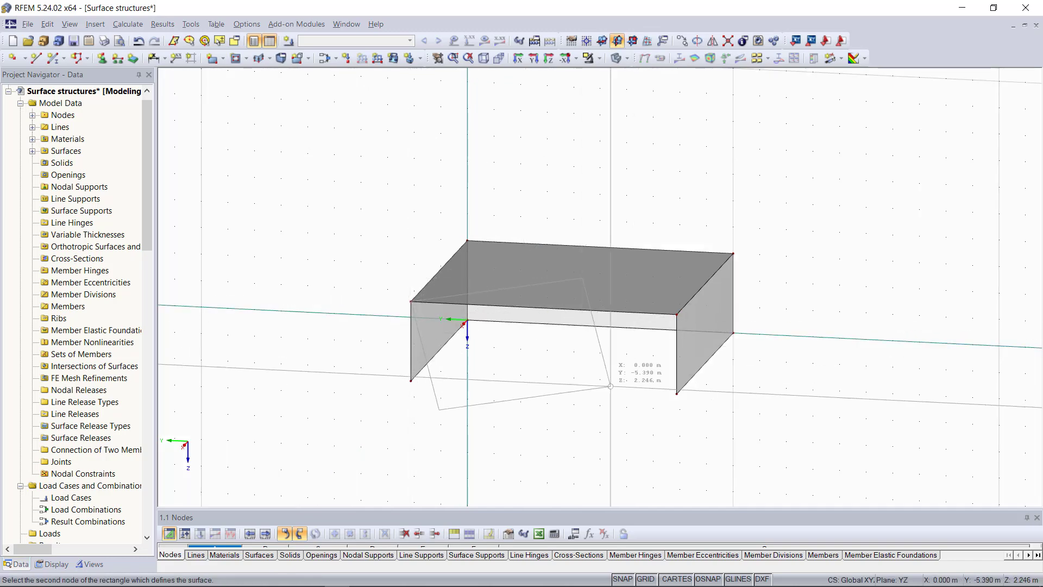
click(676, 393)
key(Escape)
Place Hinged line supports along the bottom edges of all four walls.
ctrl+middle_drag(752, 305, 772, 349)
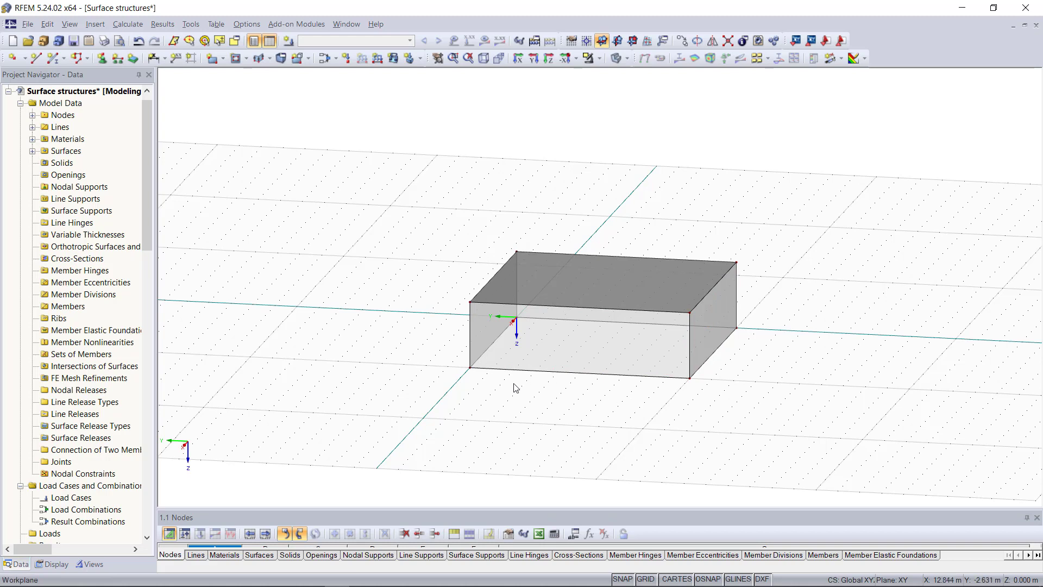
click(117, 58)
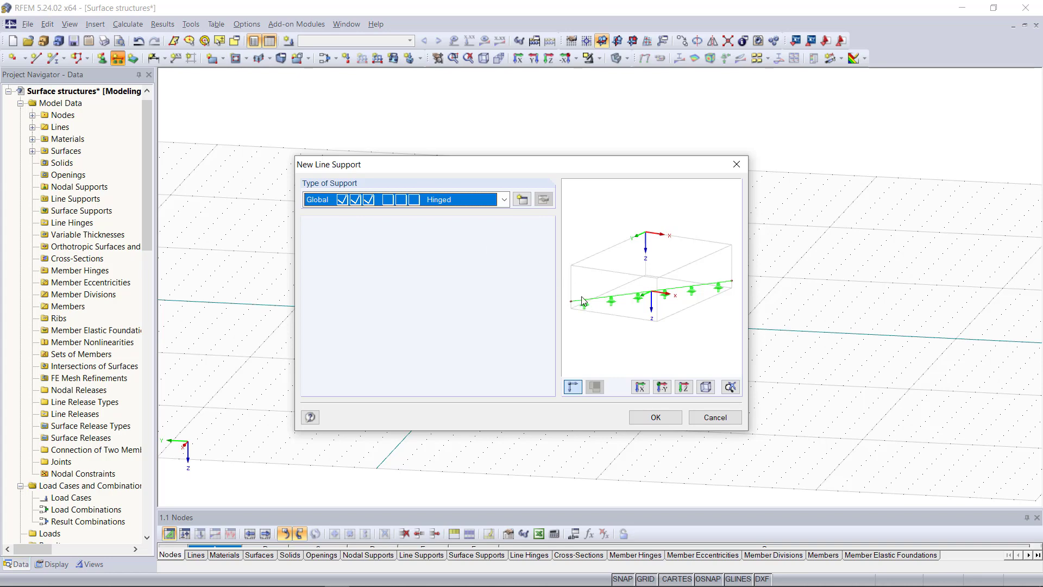
click(435, 199)
click(434, 222)
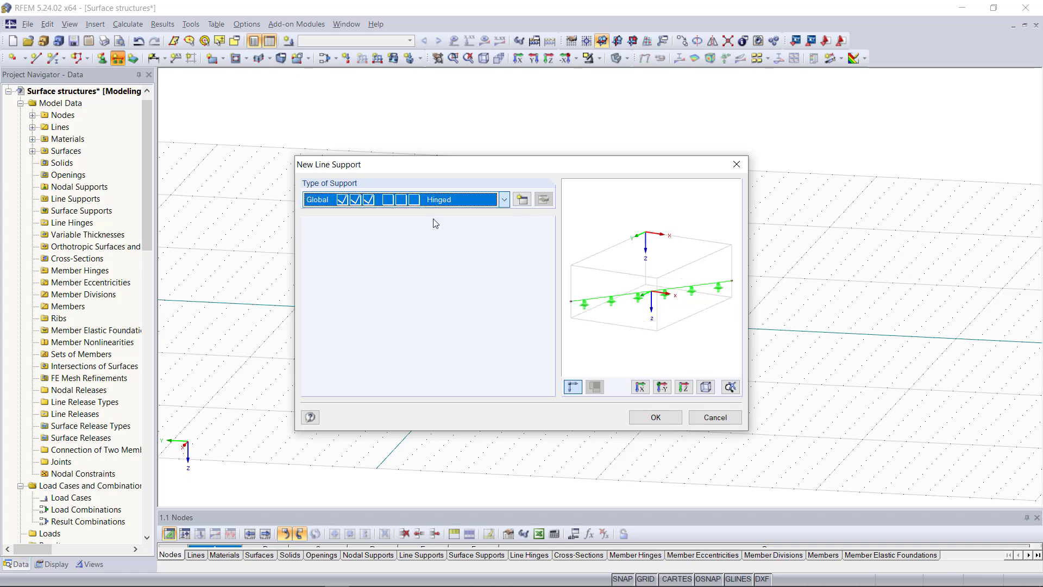
click(656, 417)
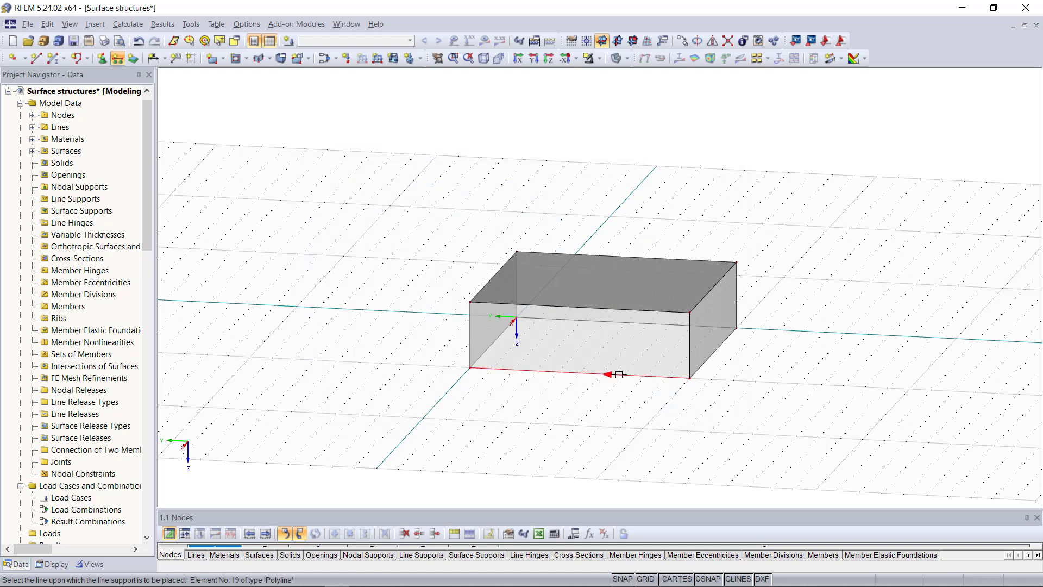
click(662, 376)
click(705, 365)
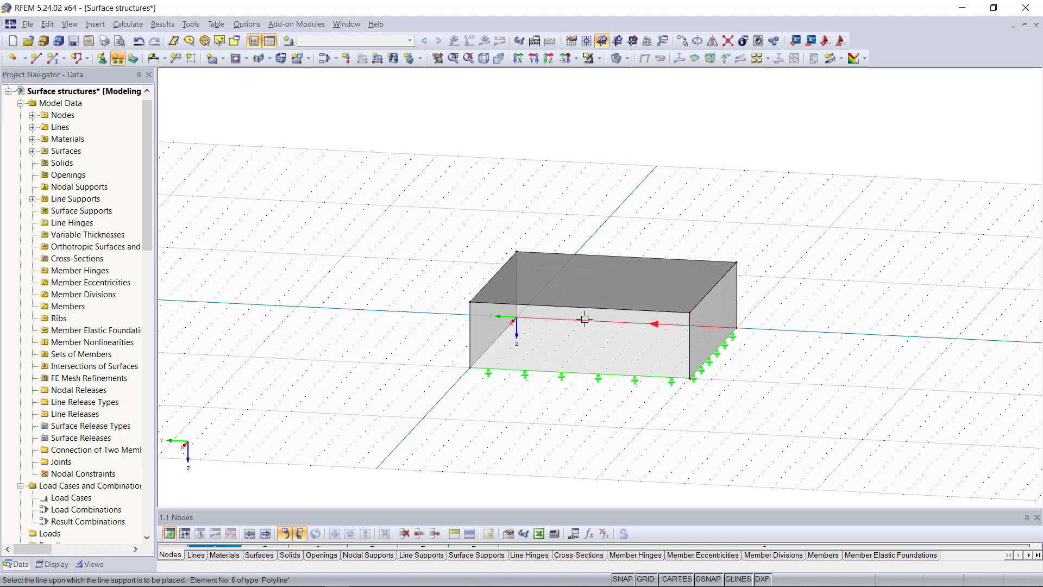
click(580, 320)
click(491, 342)
key(Escape)
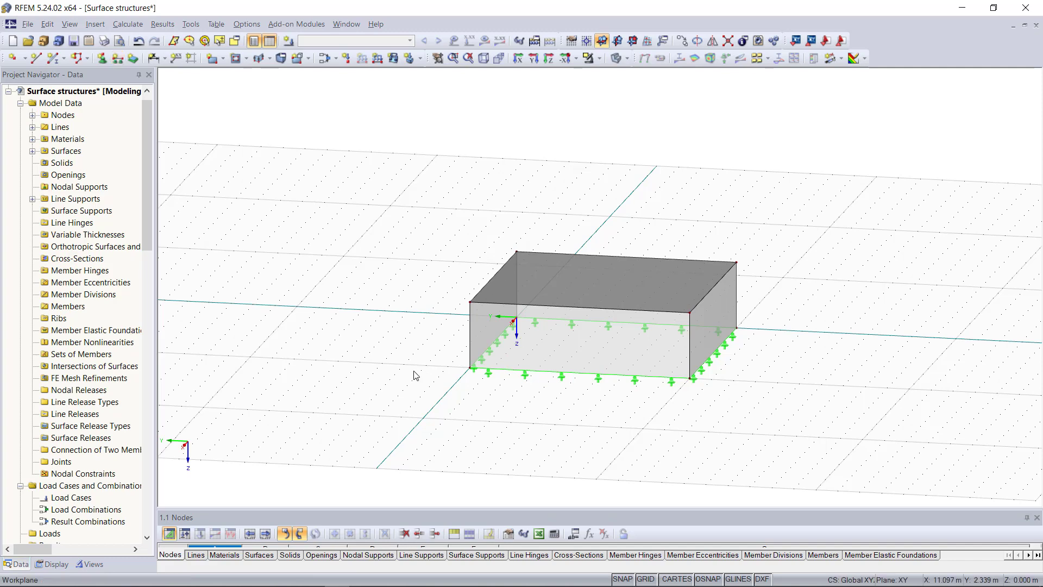
Render the solid model's surfaces as Filled incl. thickness to inspect the slab and wall thicknesses.
ctrl+middle_drag(747, 405, 633, 409)
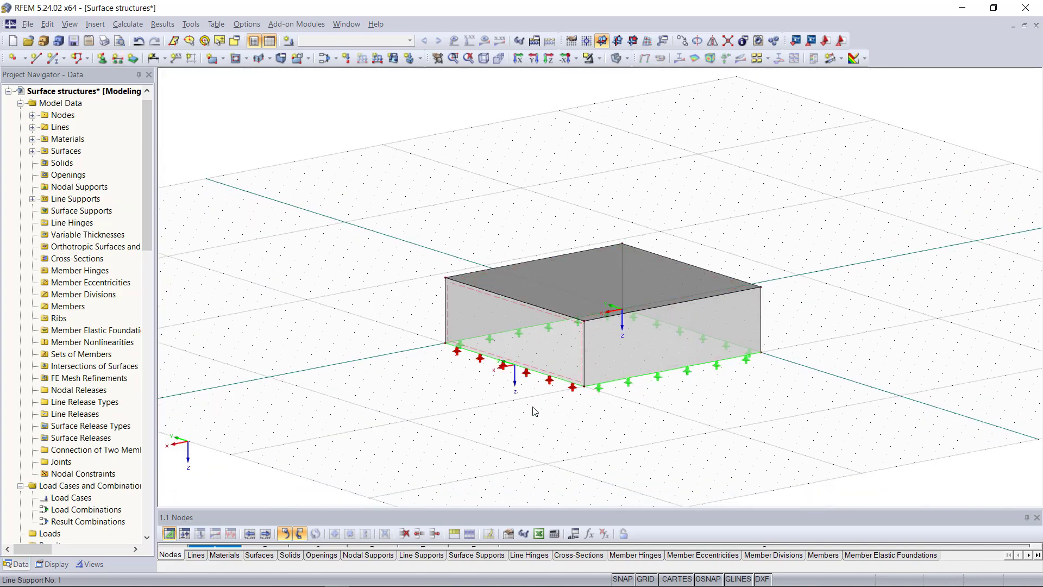
scroll(534, 408, up, 2)
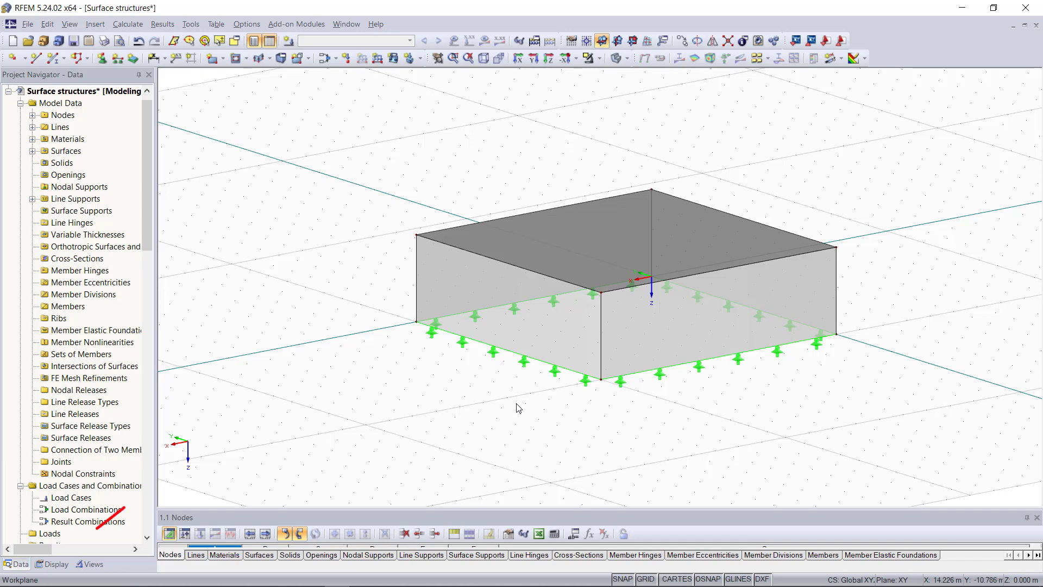
click(52, 564)
scroll(99, 471, down, 6)
scroll(99, 471, down, 3)
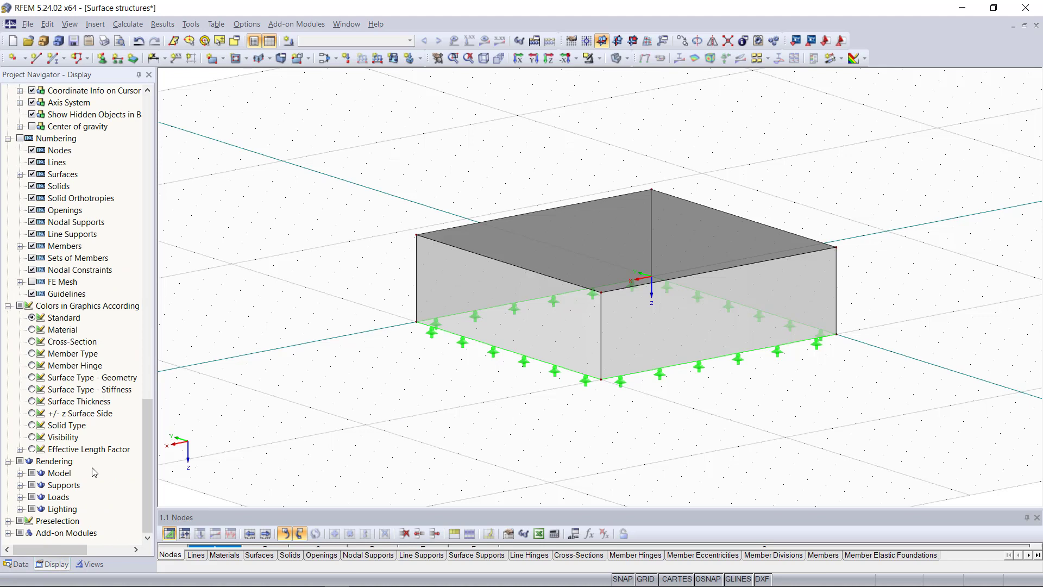
click(19, 473)
click(32, 472)
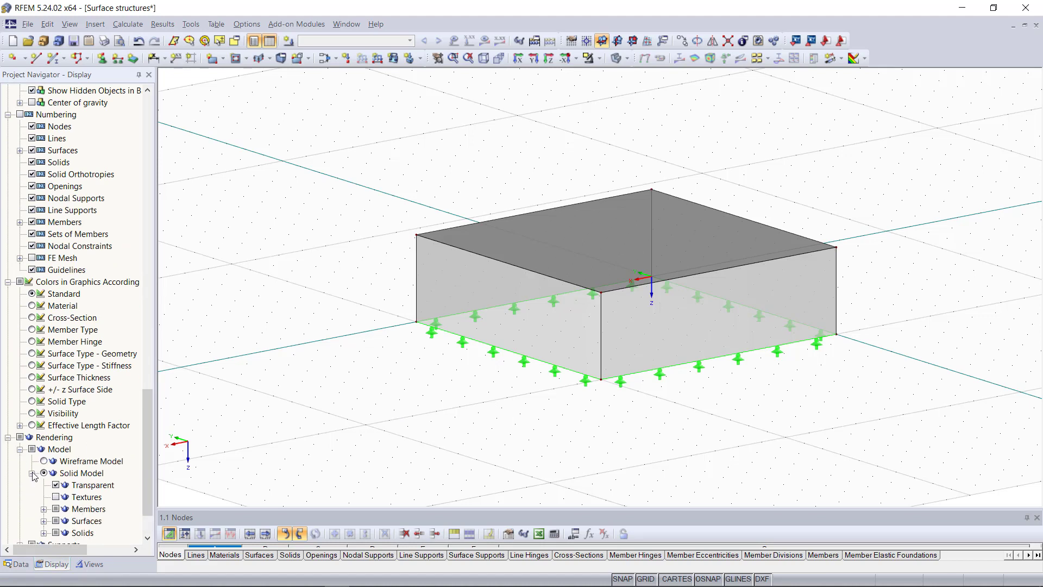
click(43, 461)
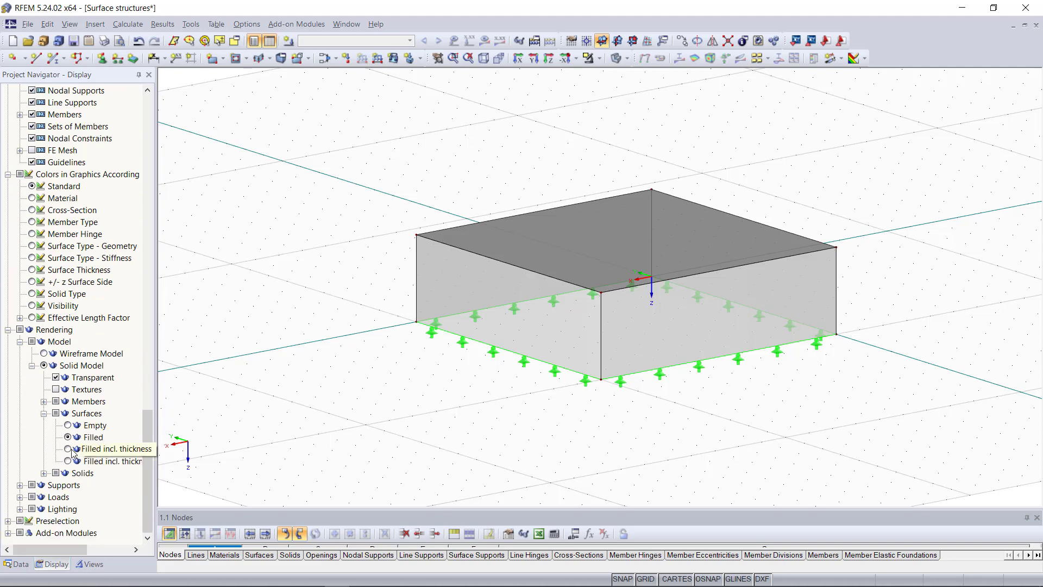
click(68, 449)
scroll(630, 306, up, 2)
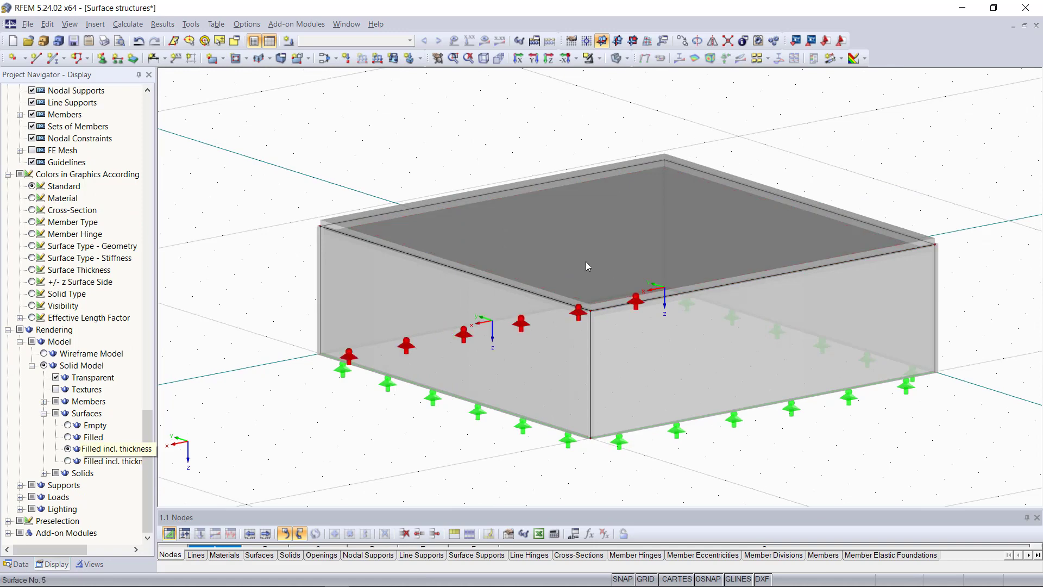
scroll(601, 353, down, 3)
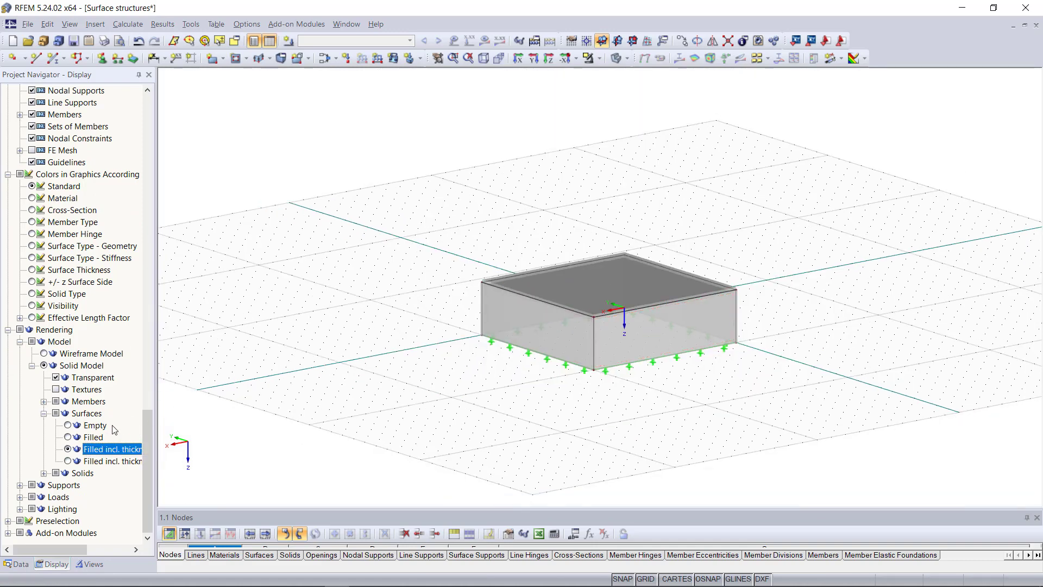
Return the surface rendering to Filled and go back to the model data.
click(73, 439)
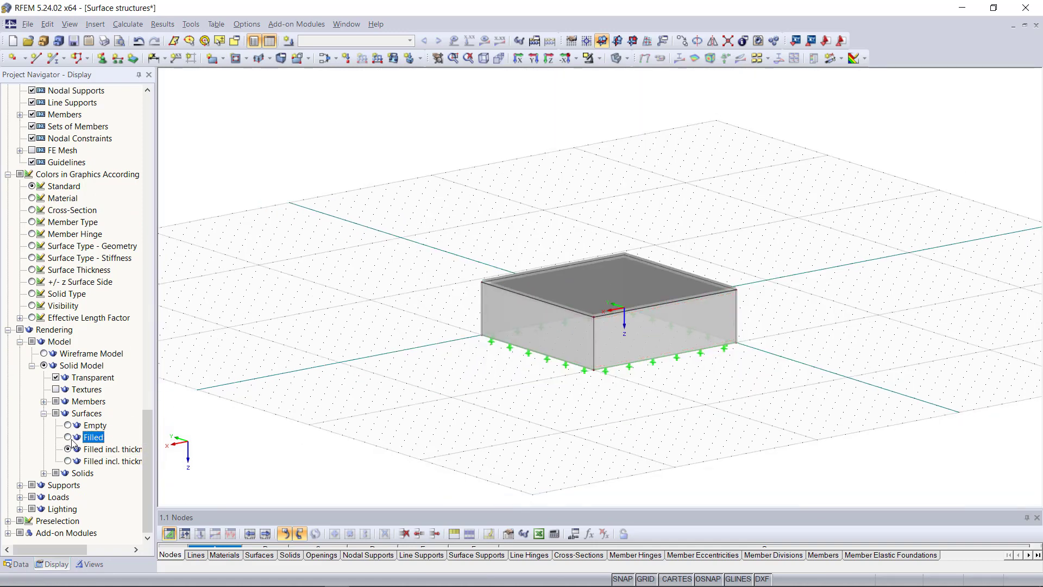
click(67, 437)
click(17, 564)
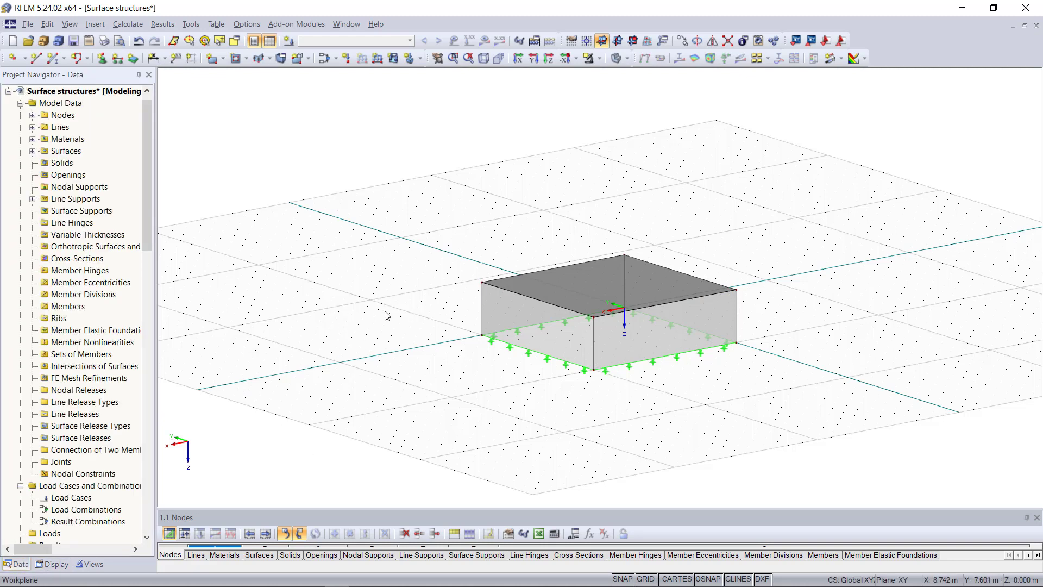
Split the top slab surface with one division in each direction at relative distance 0.5000.
ctrl+middle_drag(496, 390, 559, 396)
scroll(597, 385, up, 2)
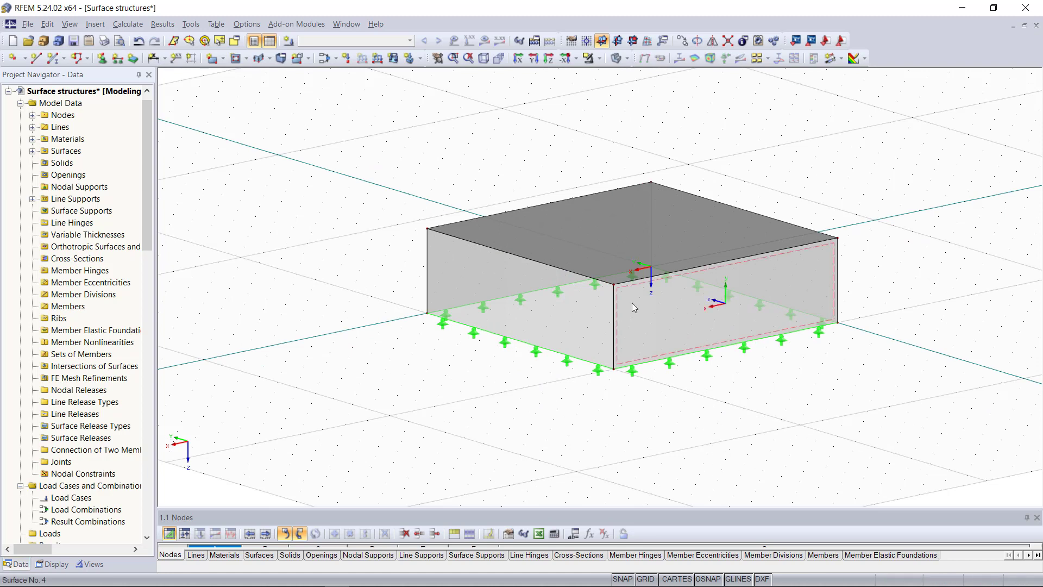
right_click(614, 250)
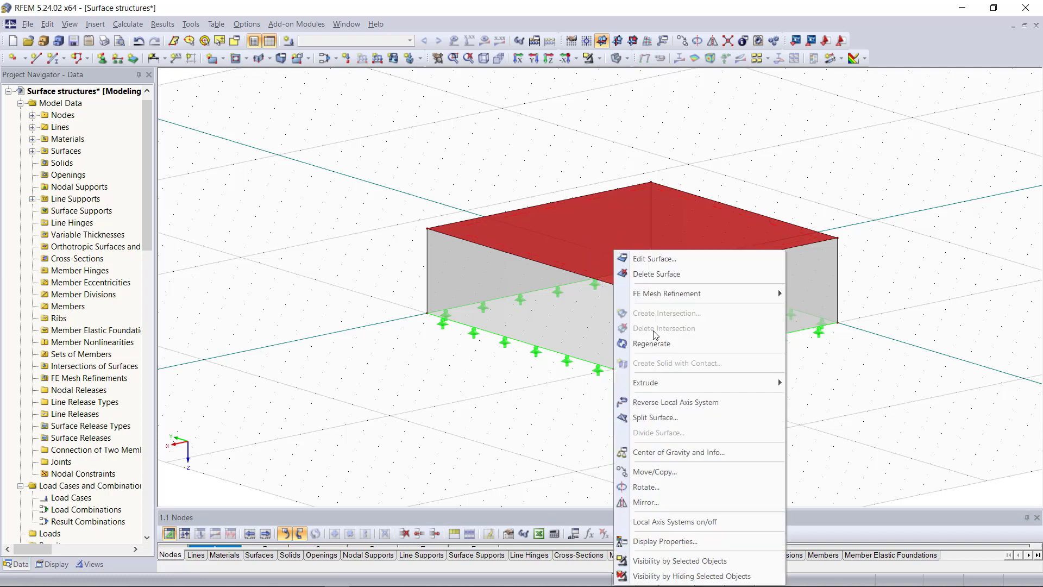
click(669, 423)
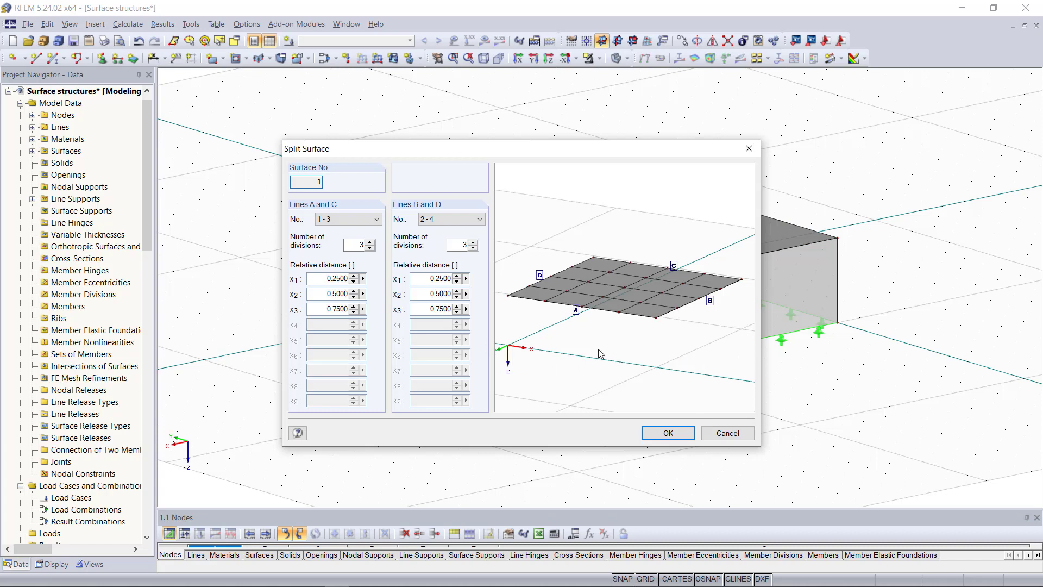
double_click(346, 245)
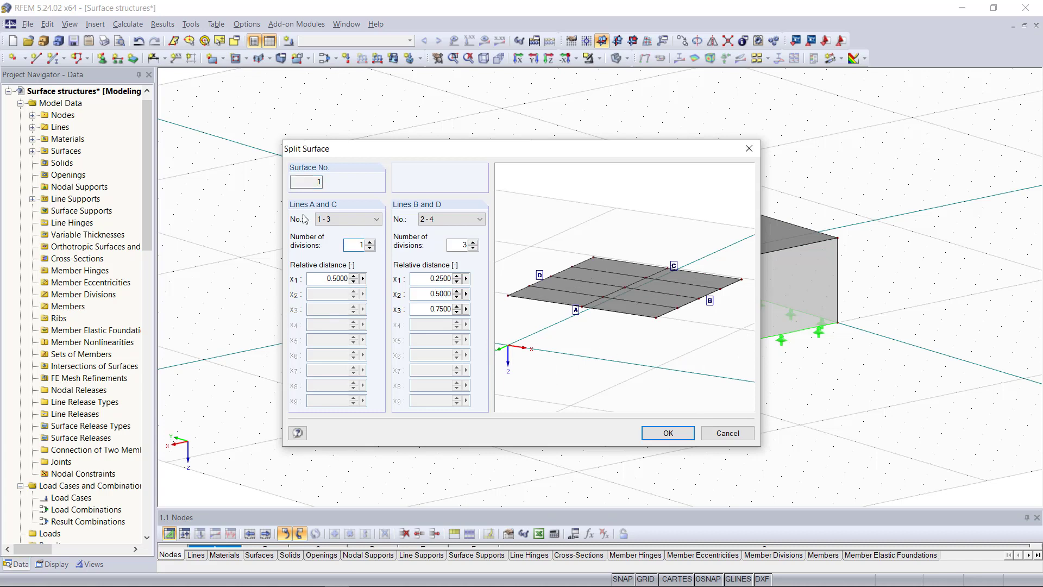
double_click(462, 245)
text(1)
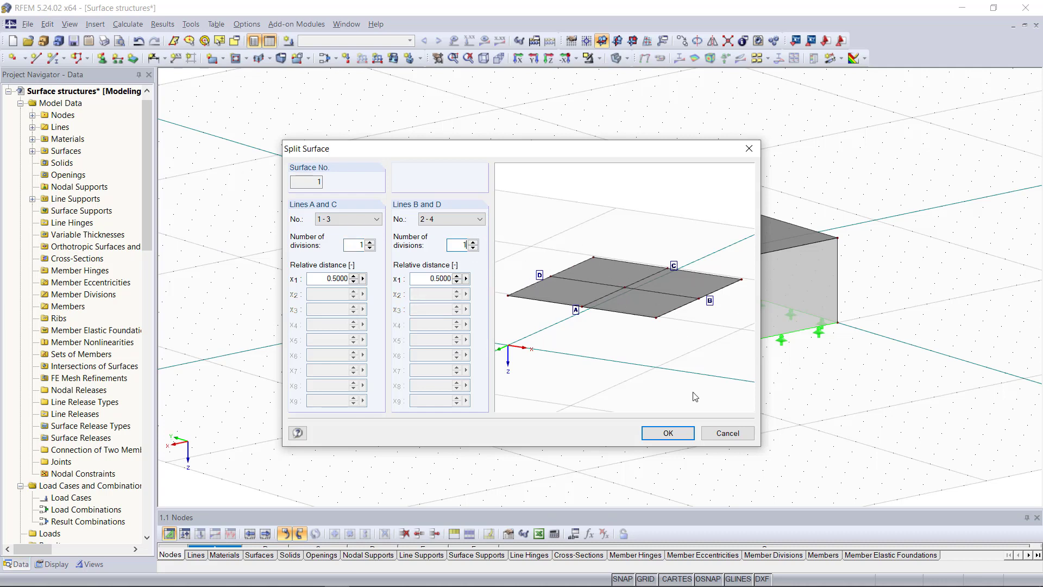
click(671, 430)
Define a new beam-type member with a Rectangle 300/300 cross-section and choose its material.
ctrl+middle_drag(513, 402, 577, 396)
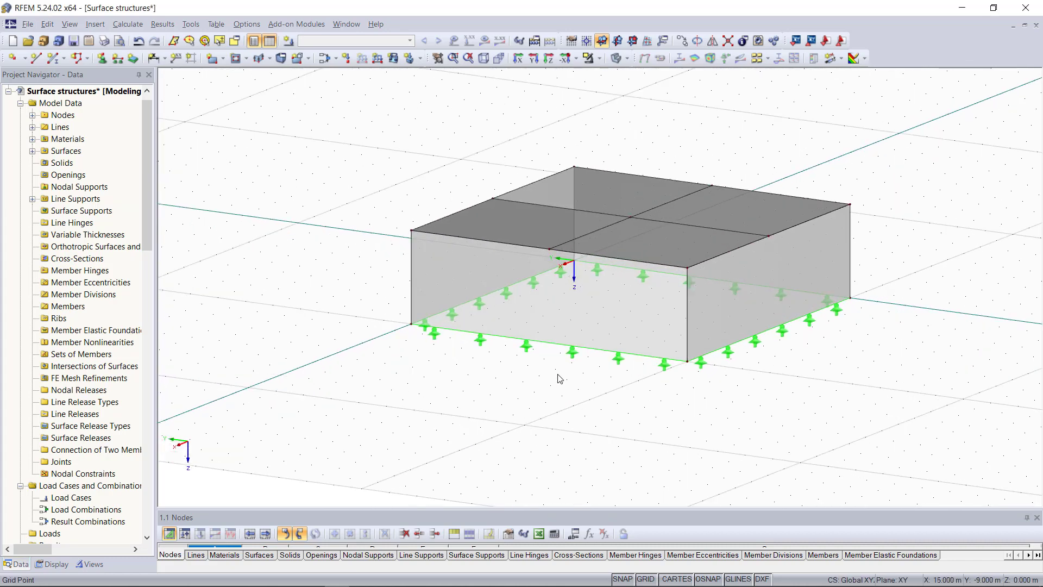
click(53, 58)
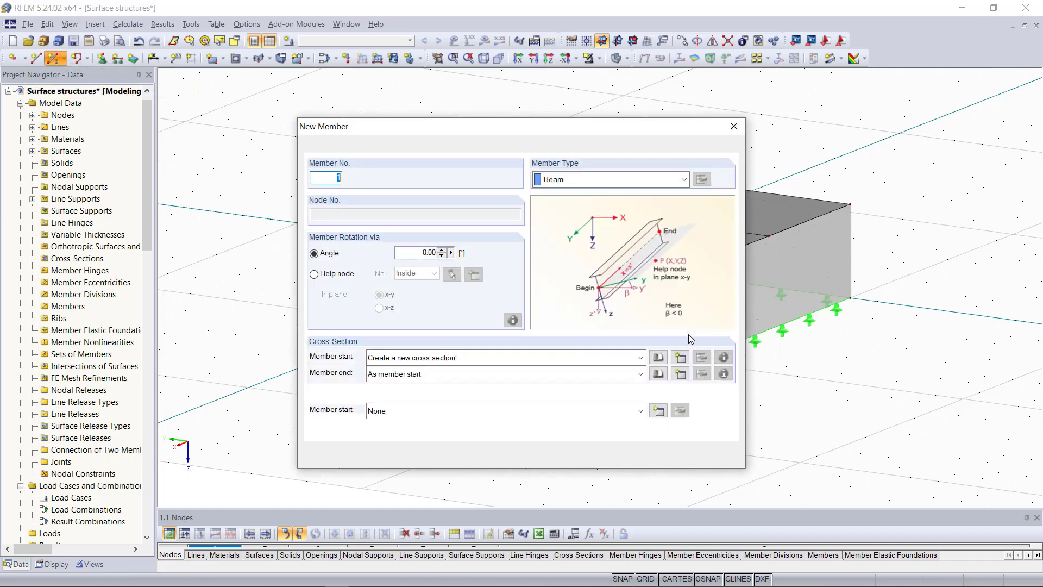
click(680, 356)
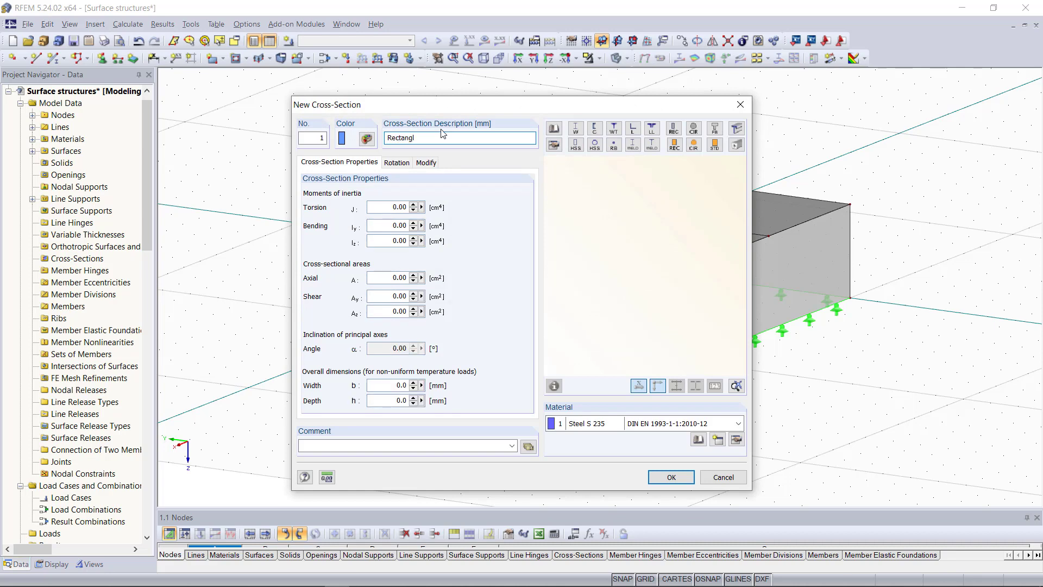
text(300/300)
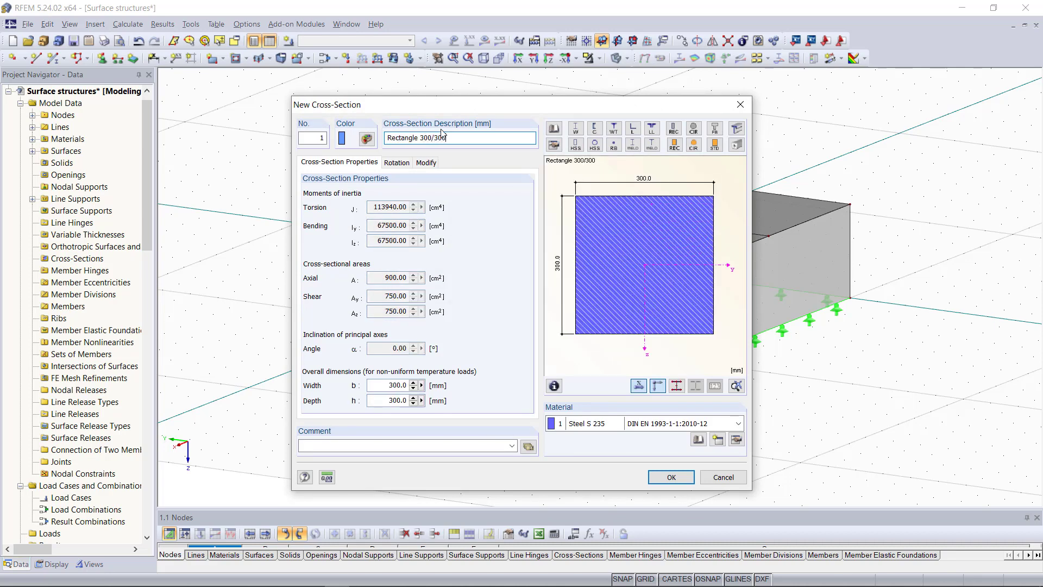
click(658, 423)
click(648, 451)
click(672, 477)
click(658, 455)
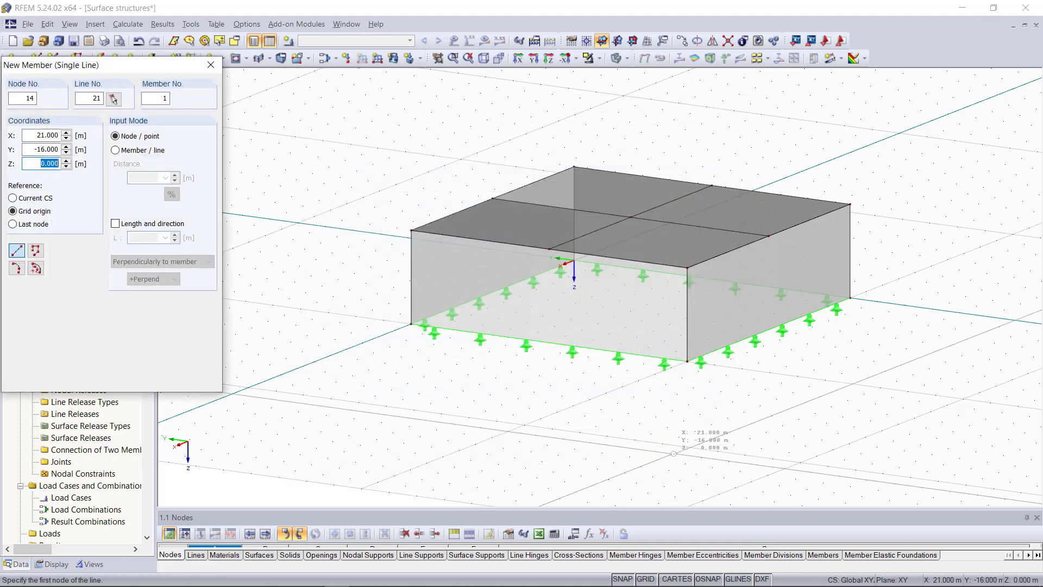
Draw the column from the slab's centre node vertically down to the ground plane.
click(631, 218)
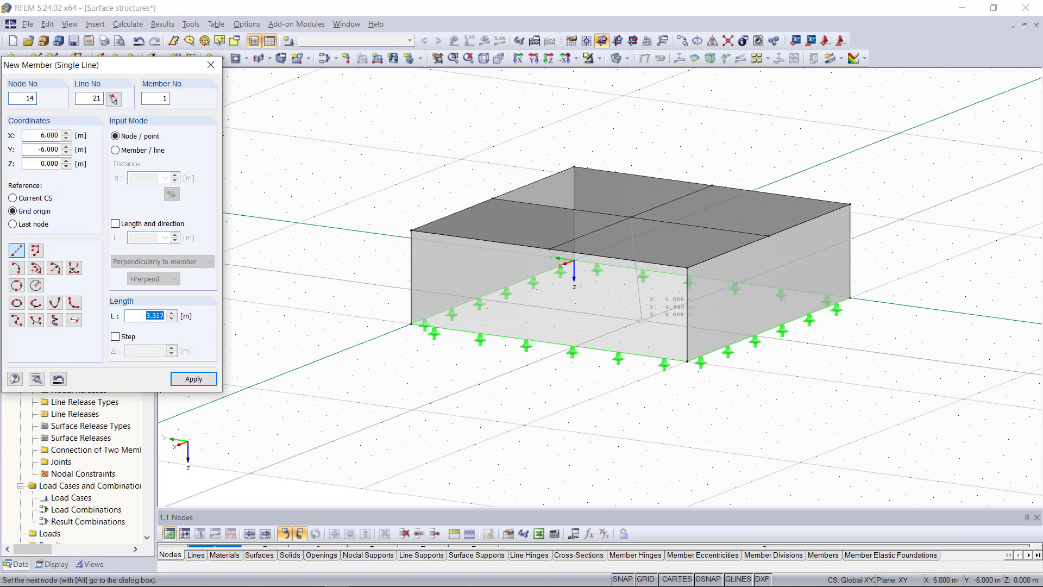
click(630, 312)
key(Escape)
Place a nodal support at the column's base and decrease the size of its symbol.
ctrl+middle_drag(577, 418, 812, 419)
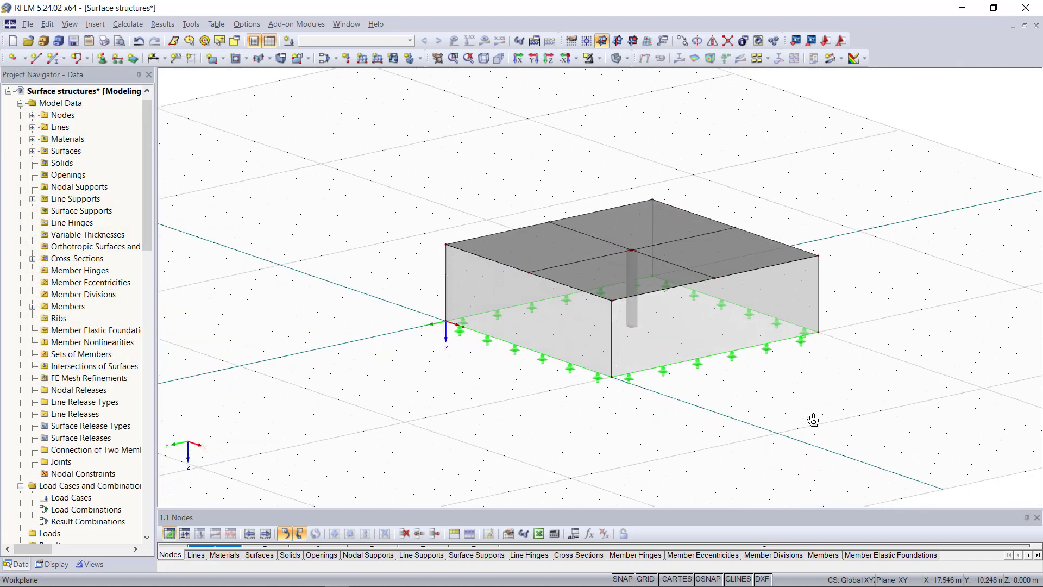
click(102, 58)
click(654, 417)
click(632, 327)
key(Escape)
right_click(632, 333)
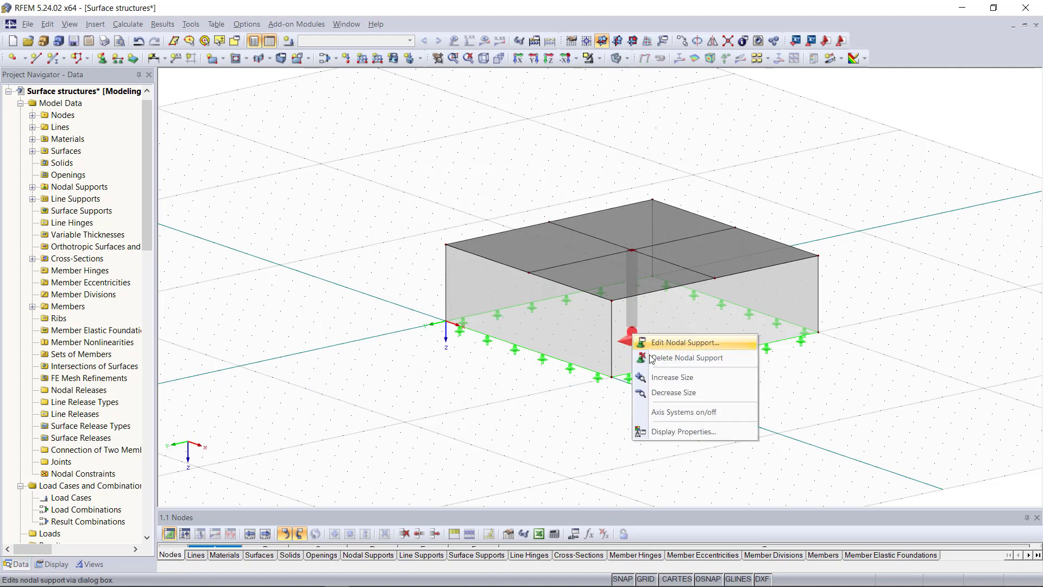
click(673, 393)
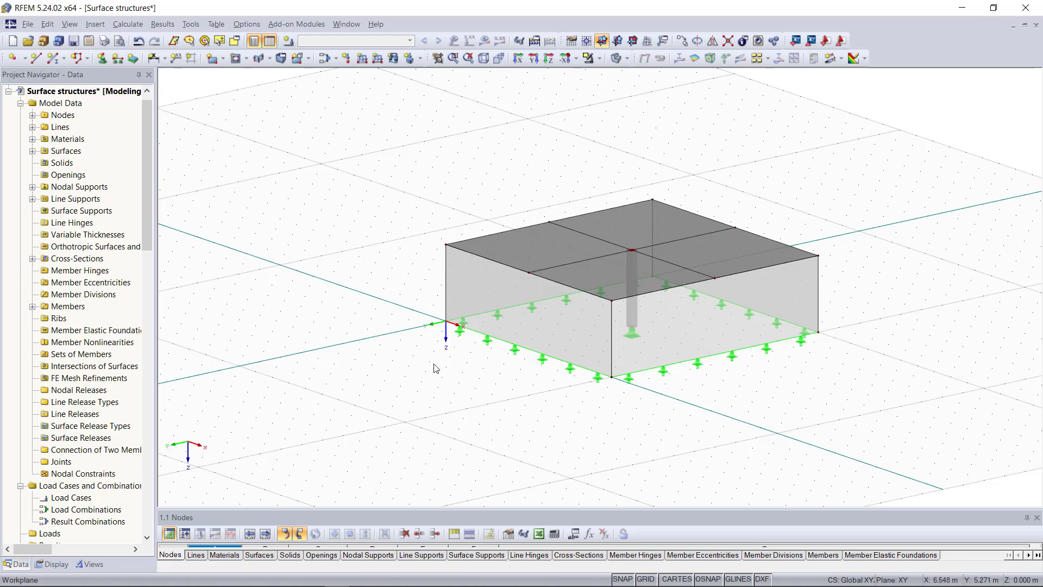
Enable automatic creation of load combinations in the model's general data, using standard EN 1990 with the DIN national annex.
right_click(64, 94)
click(103, 98)
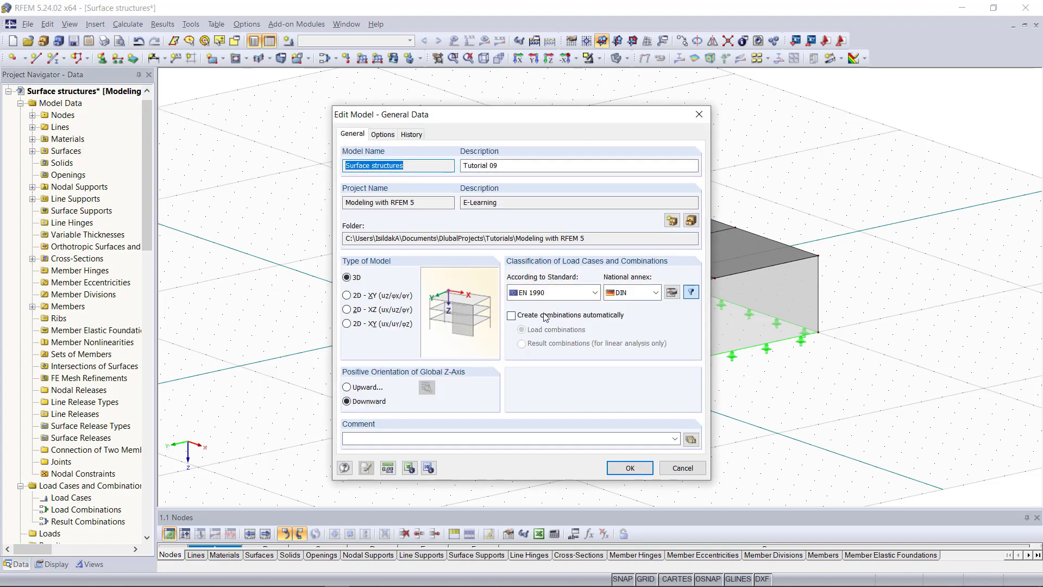
click(512, 316)
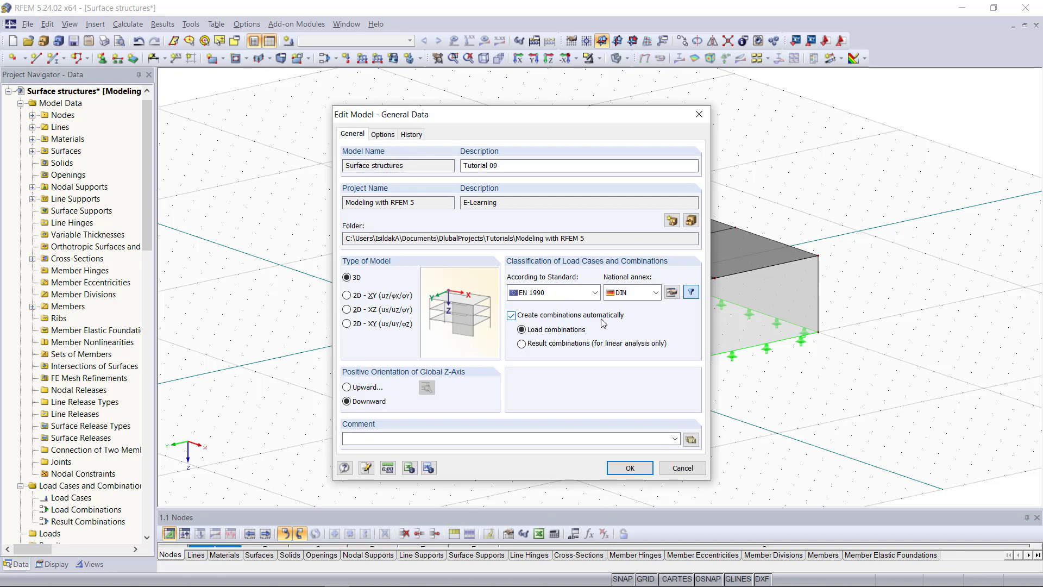
click(545, 296)
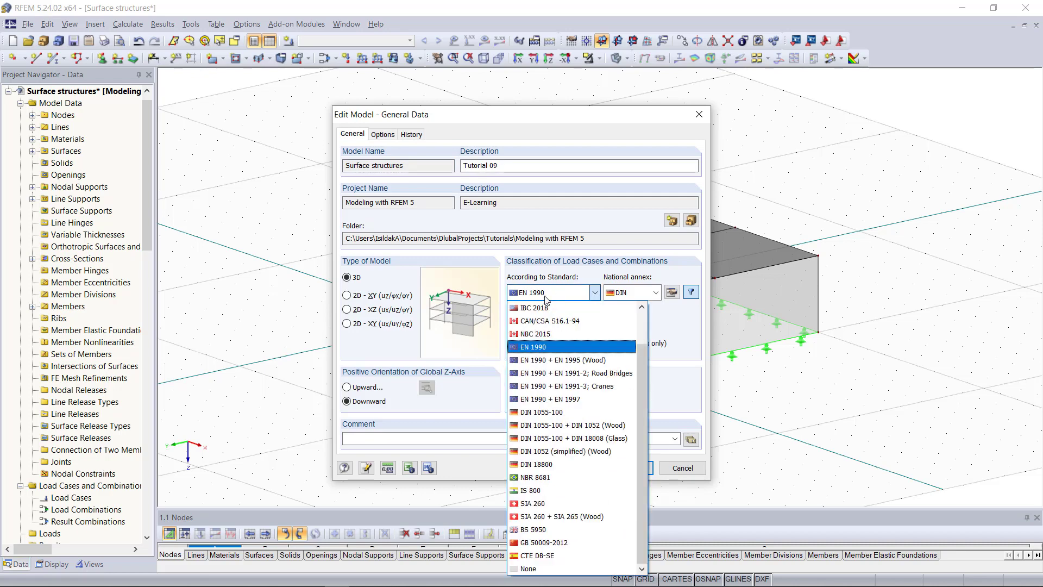
click(549, 348)
click(637, 297)
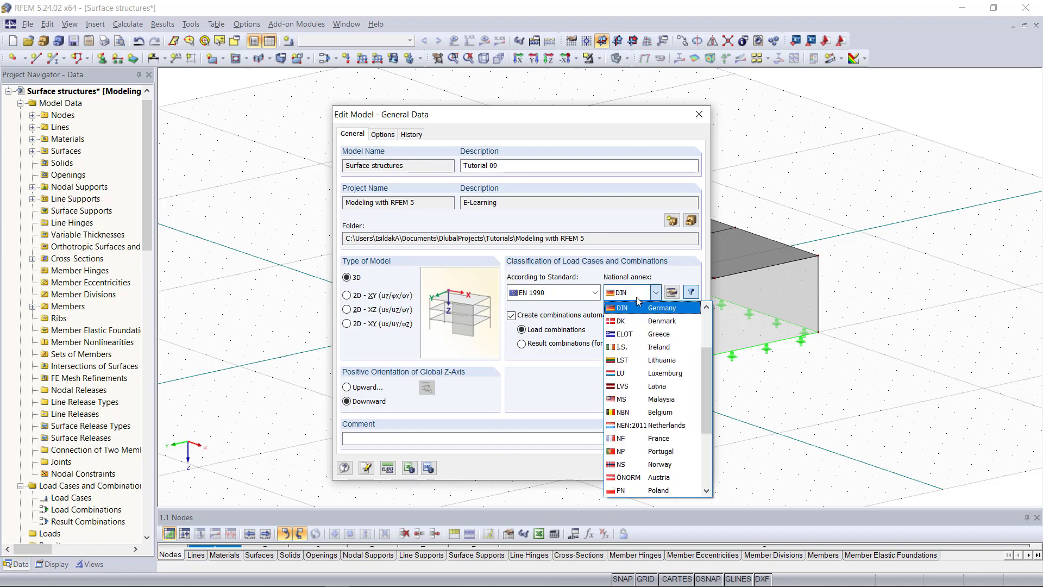
click(638, 297)
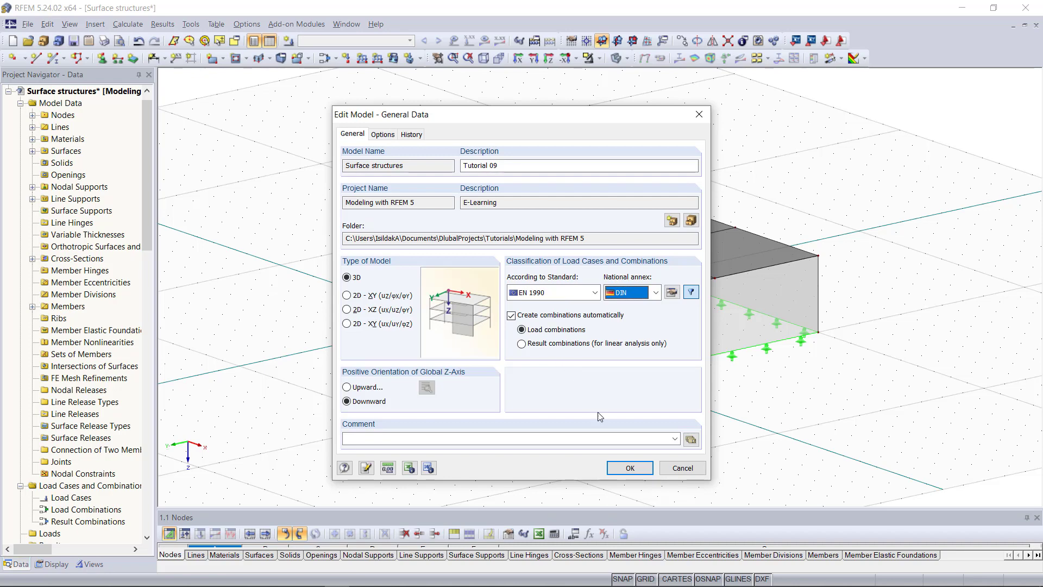
click(639, 471)
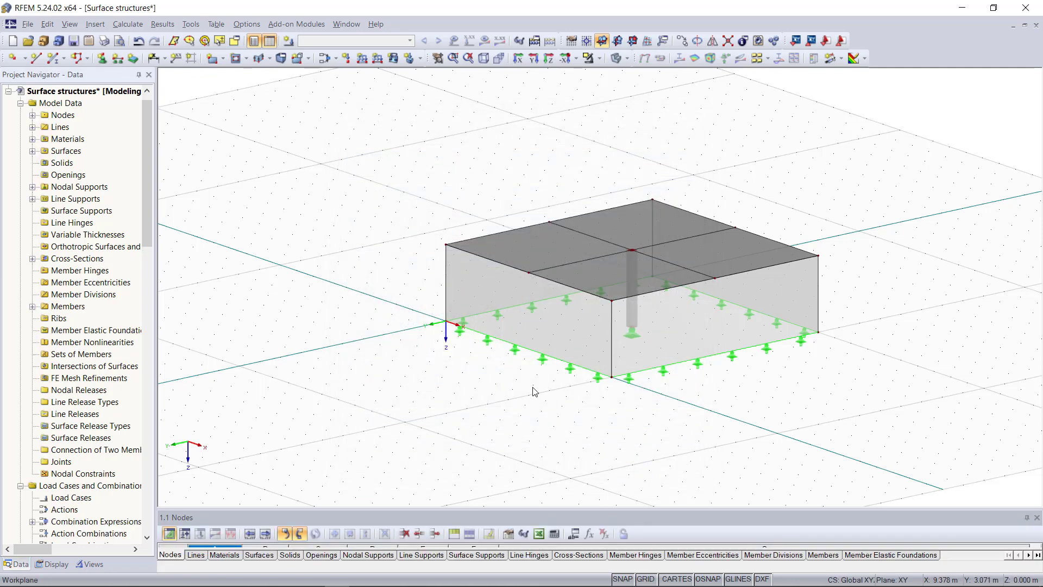
Create a first load case described as Self-weight, with the Permanent action category and self-weight active.
click(335, 58)
click(385, 94)
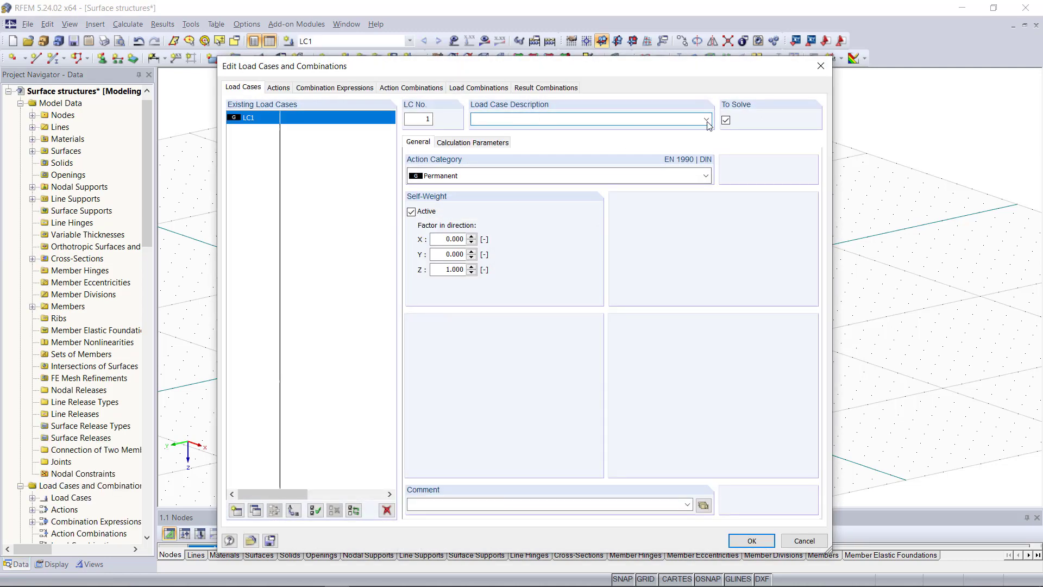
click(706, 119)
click(642, 132)
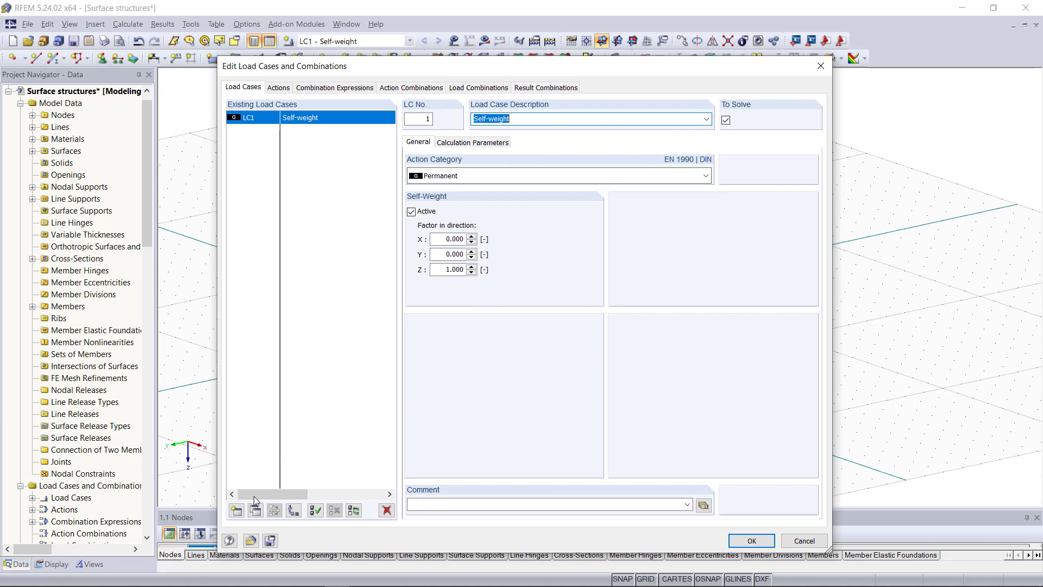
Add load case LC2 in category Imposed - Category B: office areas, described as Surface load 1.
click(237, 511)
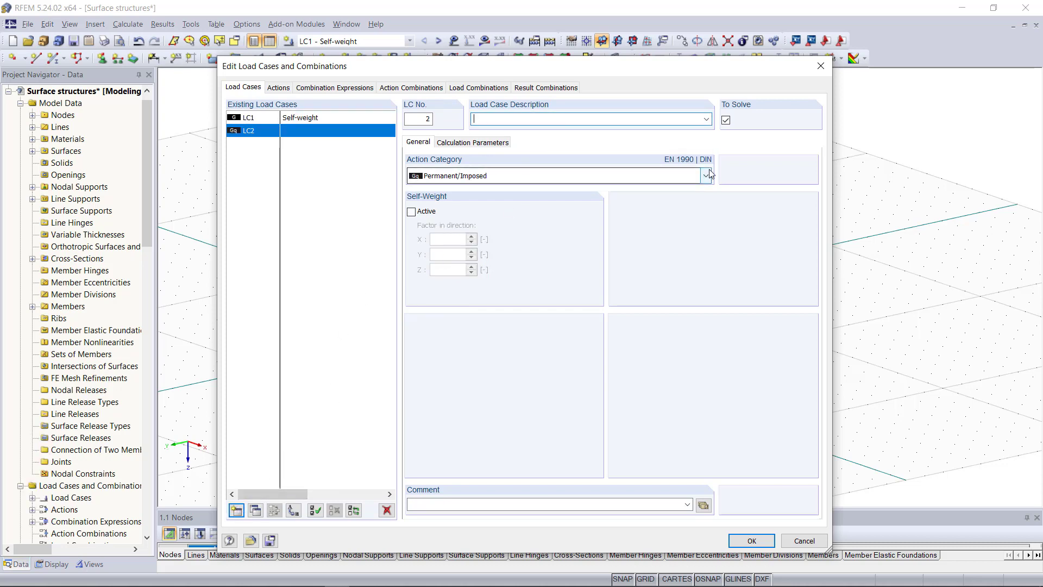
click(534, 175)
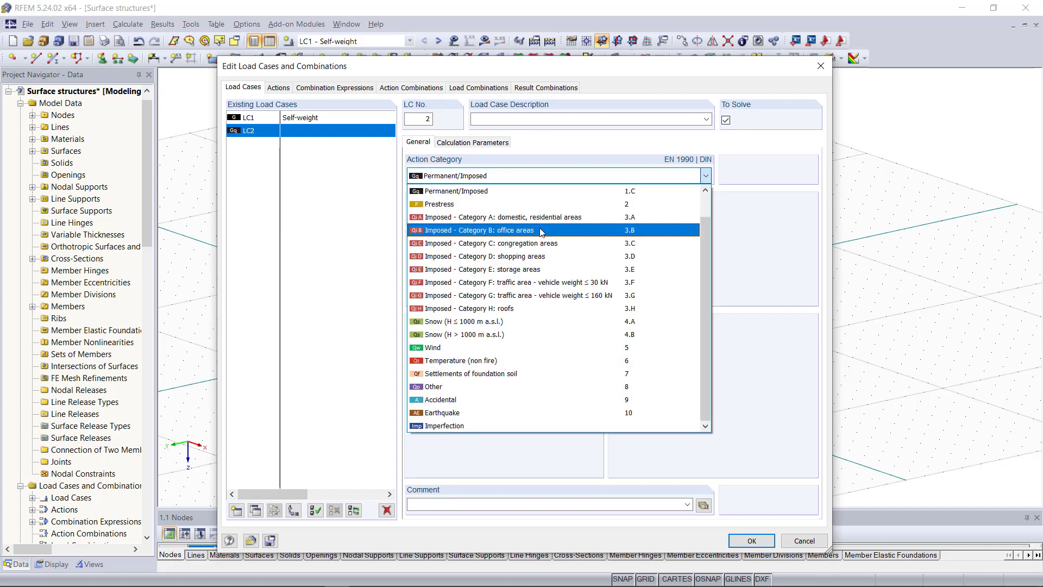
click(540, 231)
click(568, 118)
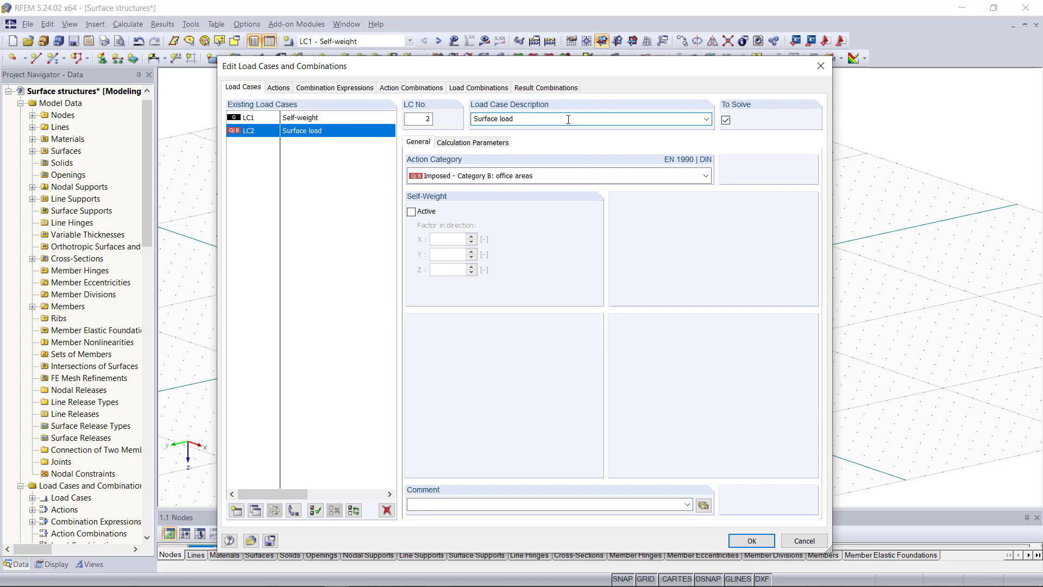
Copy the Surface load 1 load case three times and rename LC3 as Surface load 2.
click(256, 510)
click(256, 511)
click(256, 510)
click(336, 144)
click(517, 120)
click(521, 118)
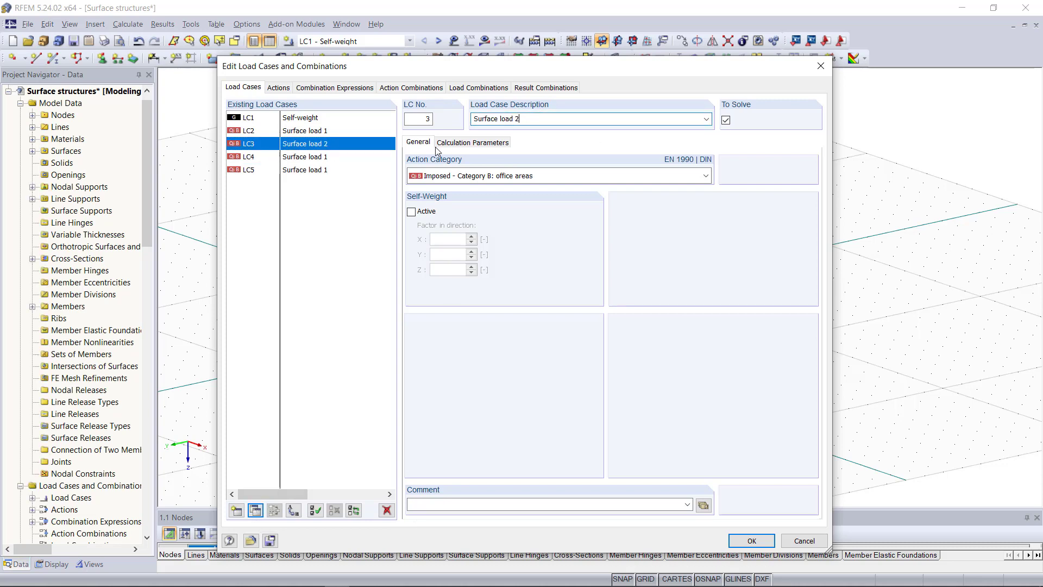
Rename load case LC4 as Surface load 3 and LC5 as Surface load 4, and accept the load cases.
click(364, 157)
click(519, 119)
click(521, 119)
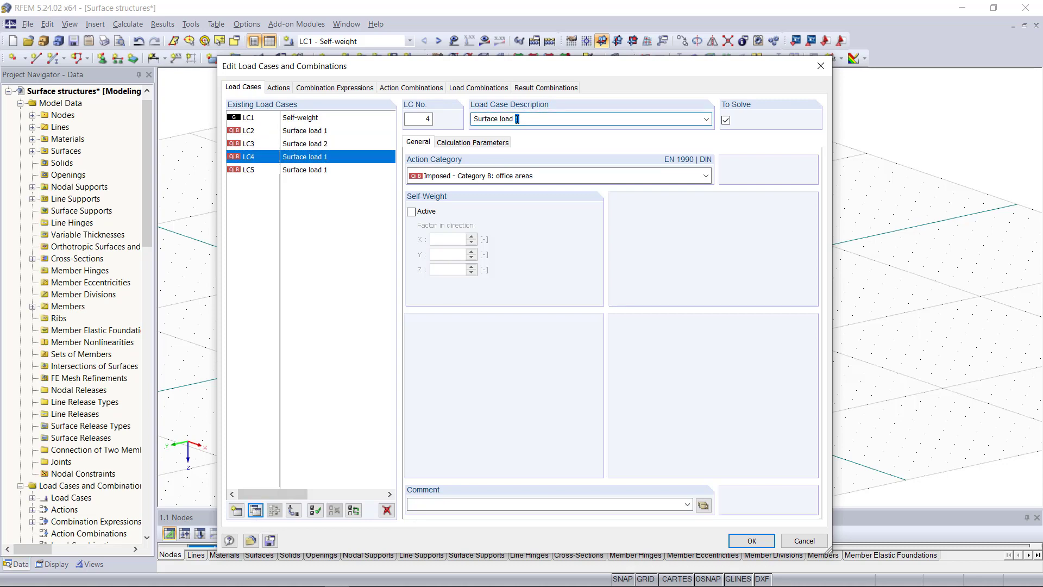
click(352, 170)
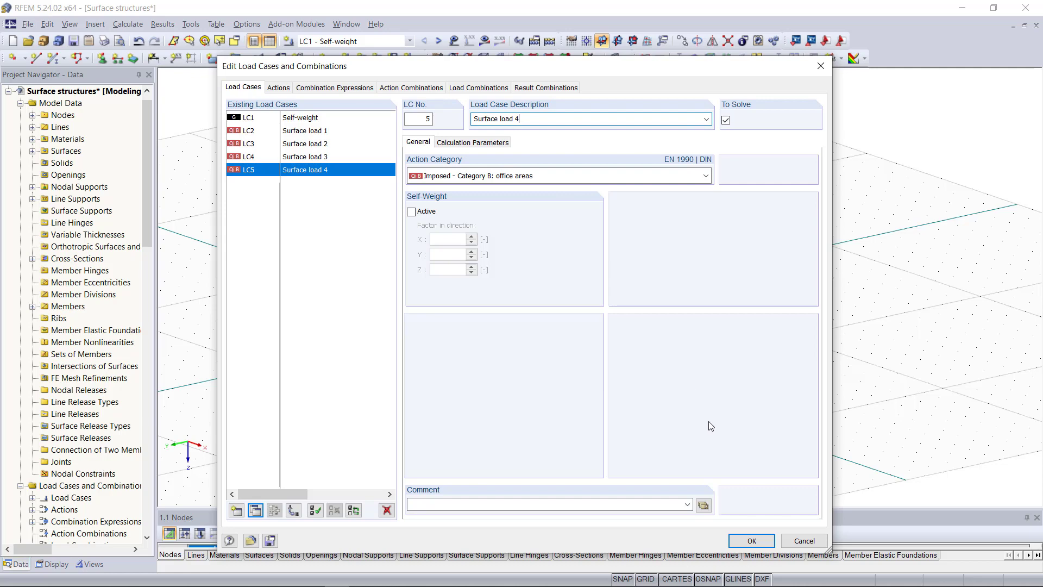
click(752, 540)
Make LC2 the current load case and define a uniform force surface load of 2.5 kN/m² in global direction ZL.
click(424, 41)
click(424, 41)
click(423, 42)
click(424, 41)
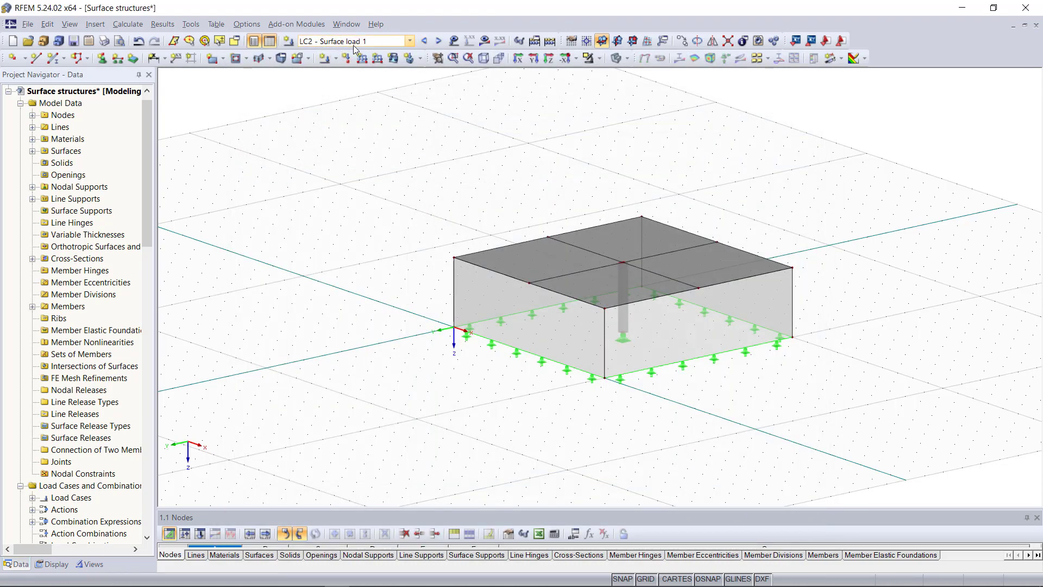
click(393, 58)
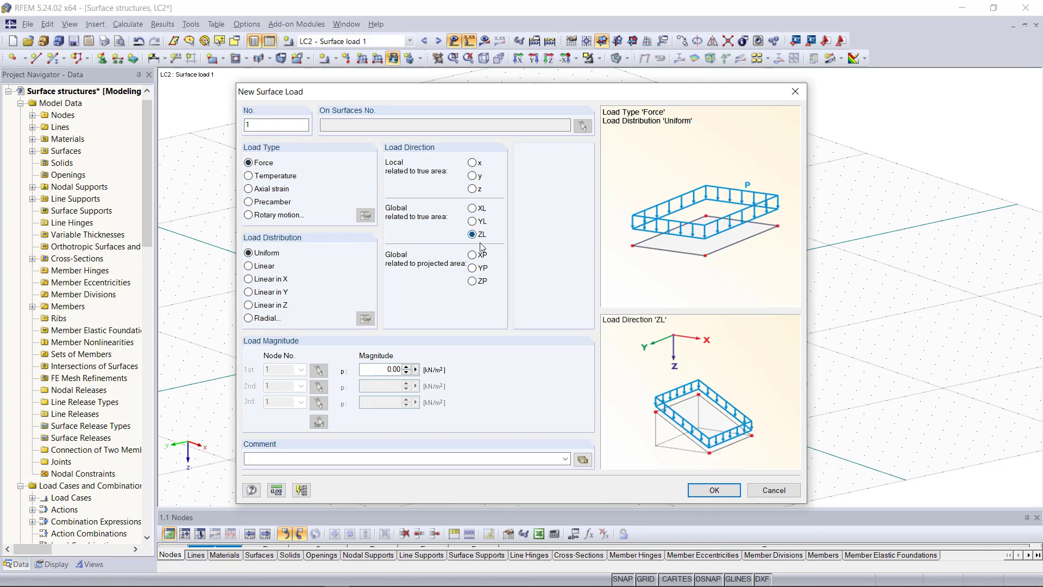
double_click(403, 371)
text(2.5)
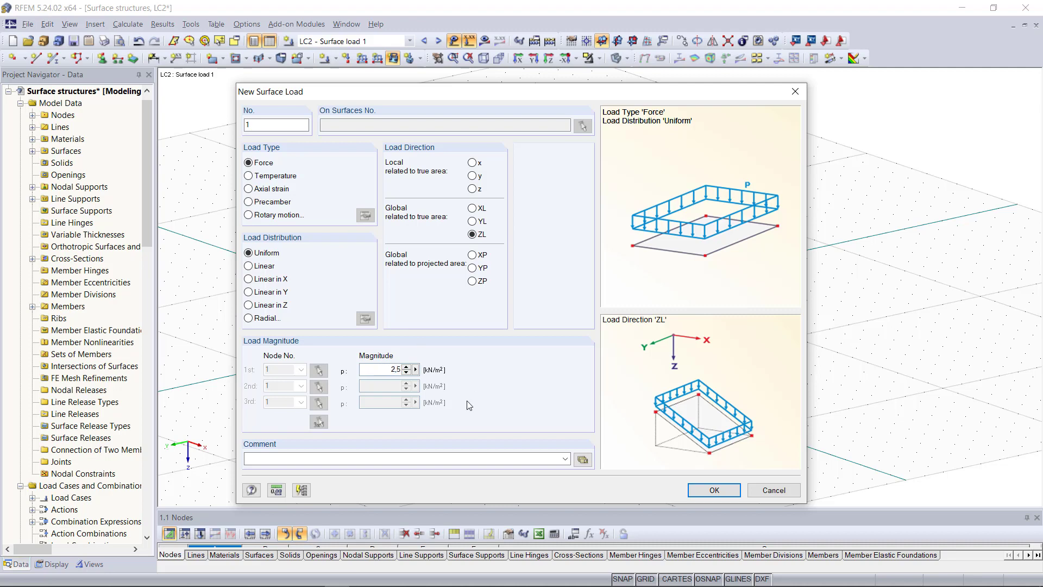
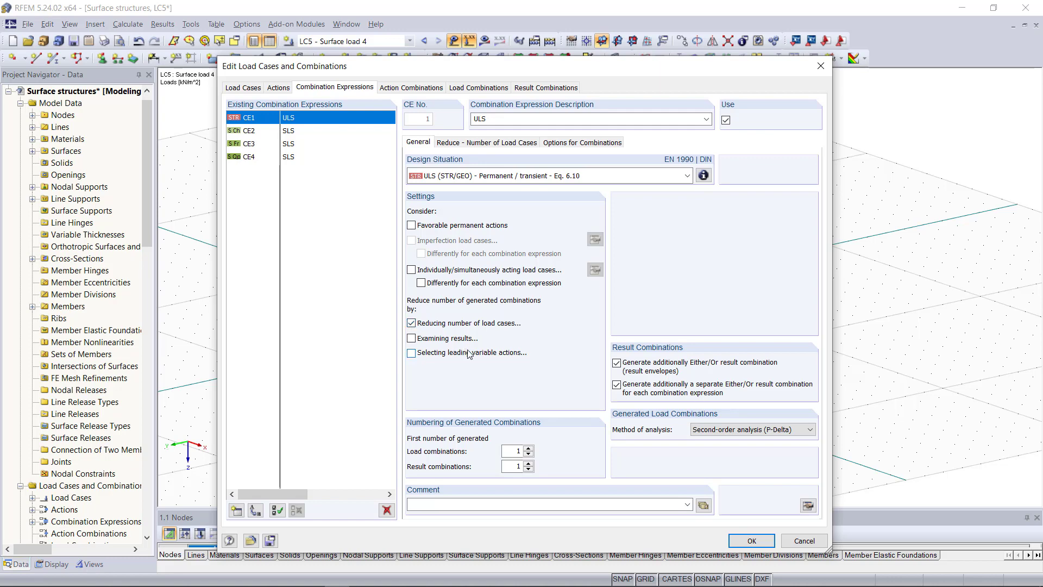
Disable reducing the number of load cases for the ULS combination expression CE1, and generate the action, load and result combinations.
click(471, 323)
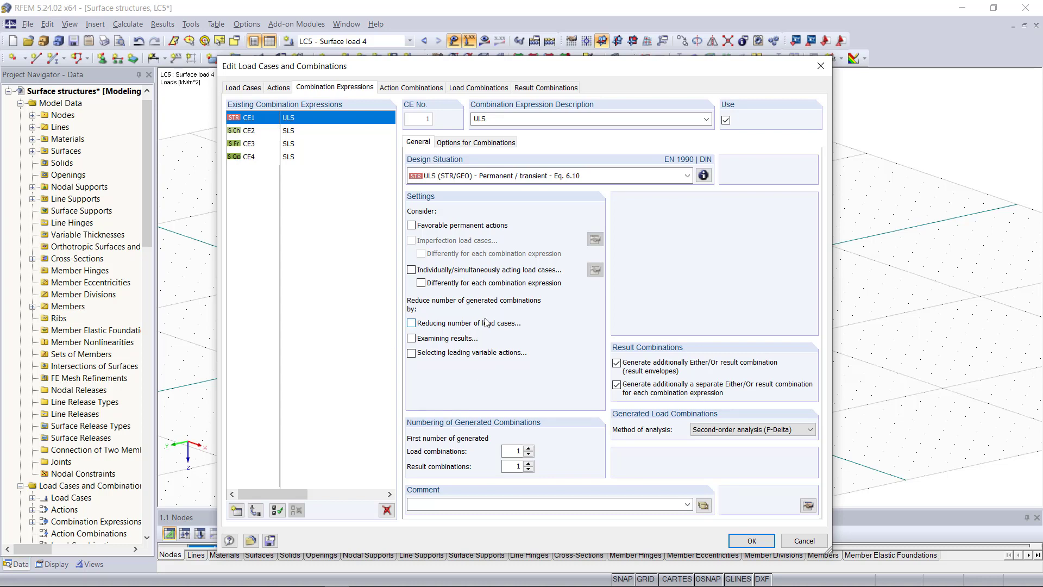
click(411, 88)
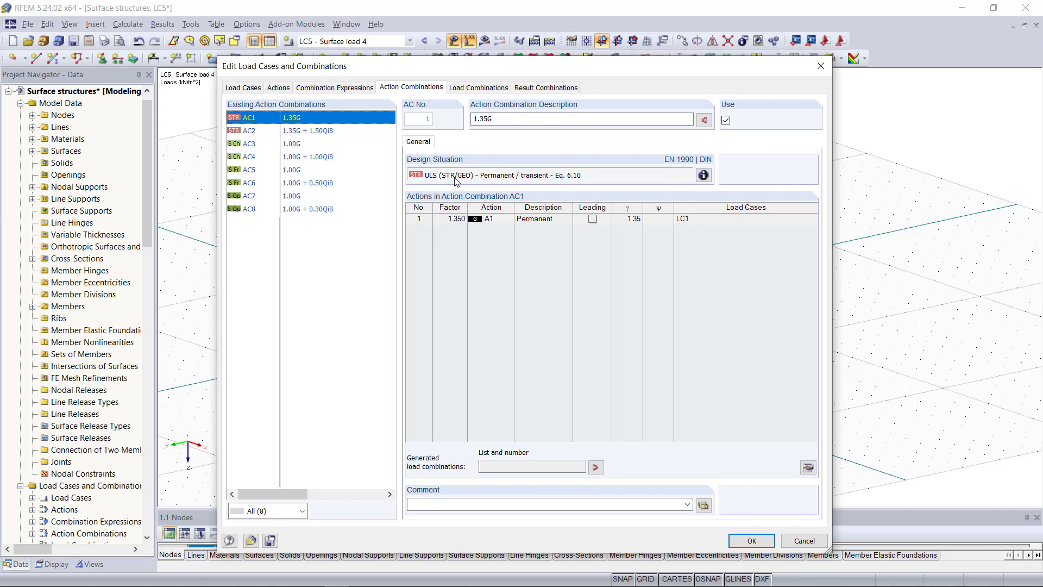
click(298, 144)
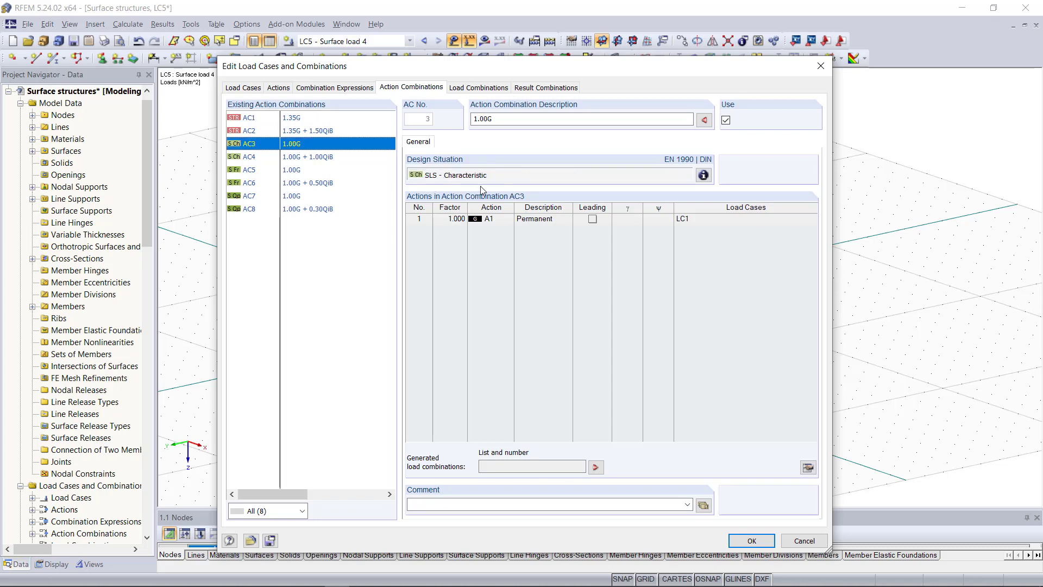
click(470, 89)
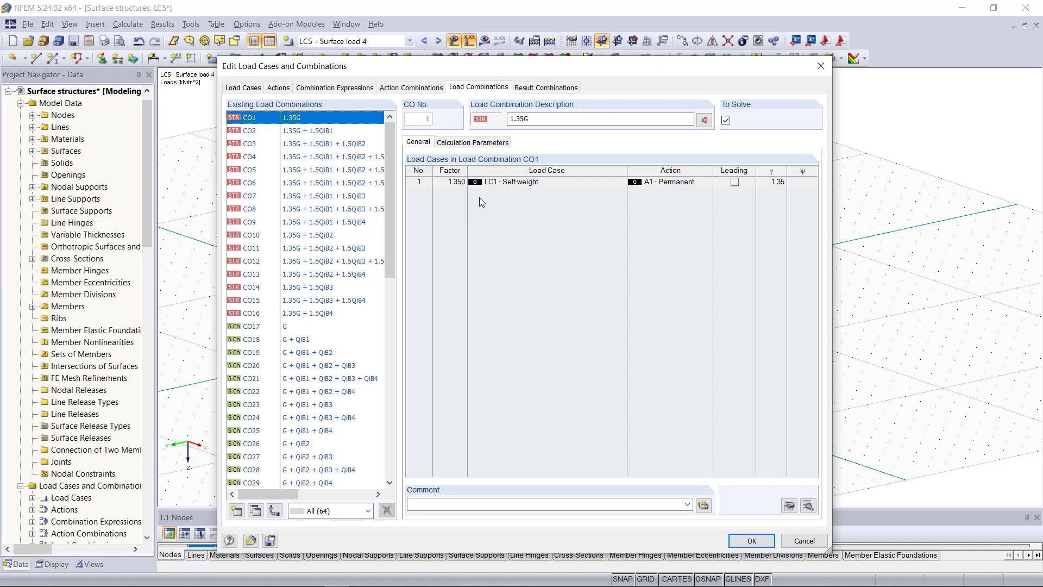
scroll(300, 413, down, 3)
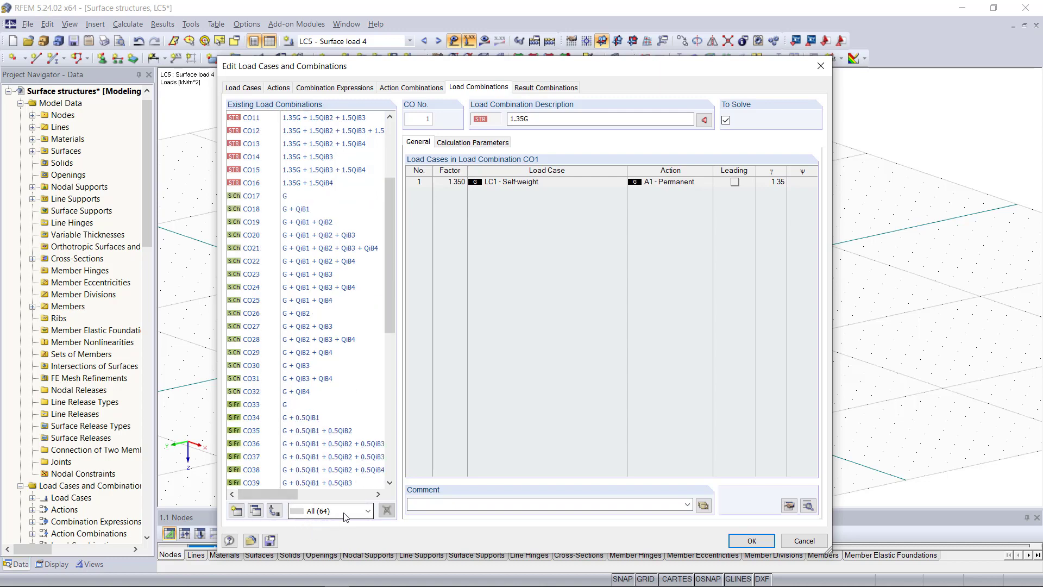
click(542, 89)
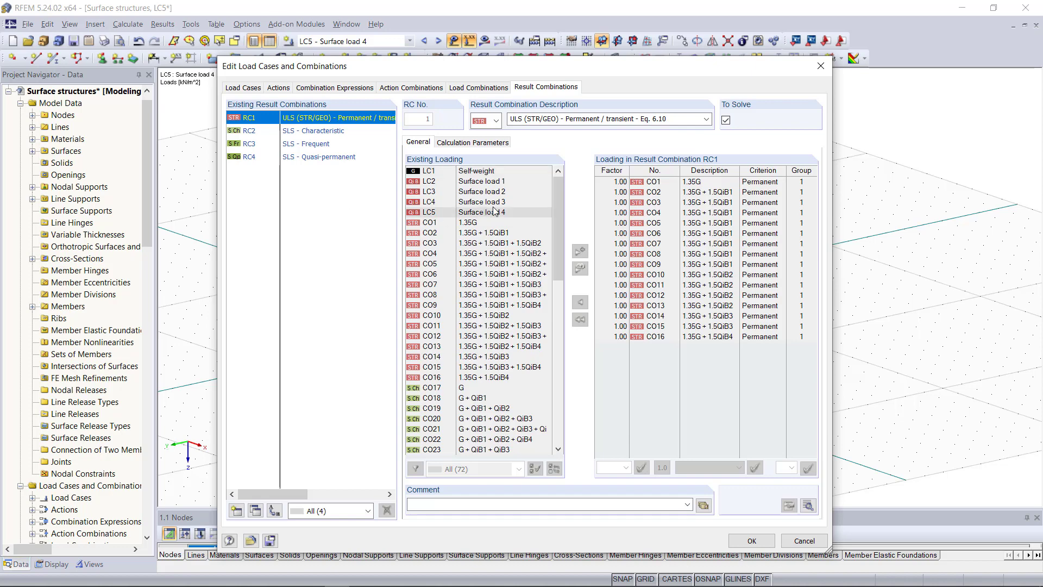
click(753, 540)
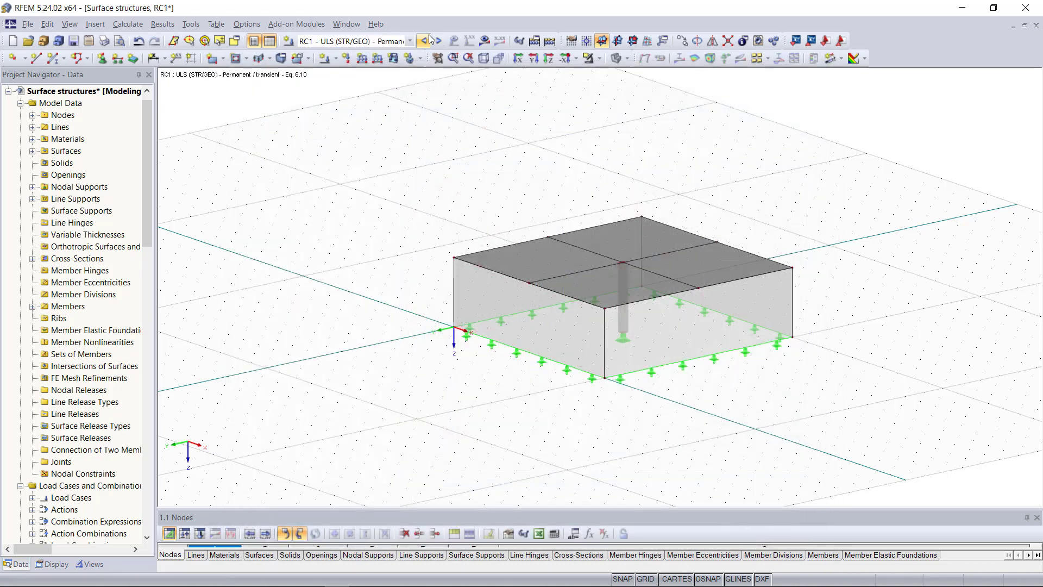
Examine the surface load arrangements of the generated load combinations in the model, starting from CO7.
click(410, 41)
scroll(375, 165, up, 3)
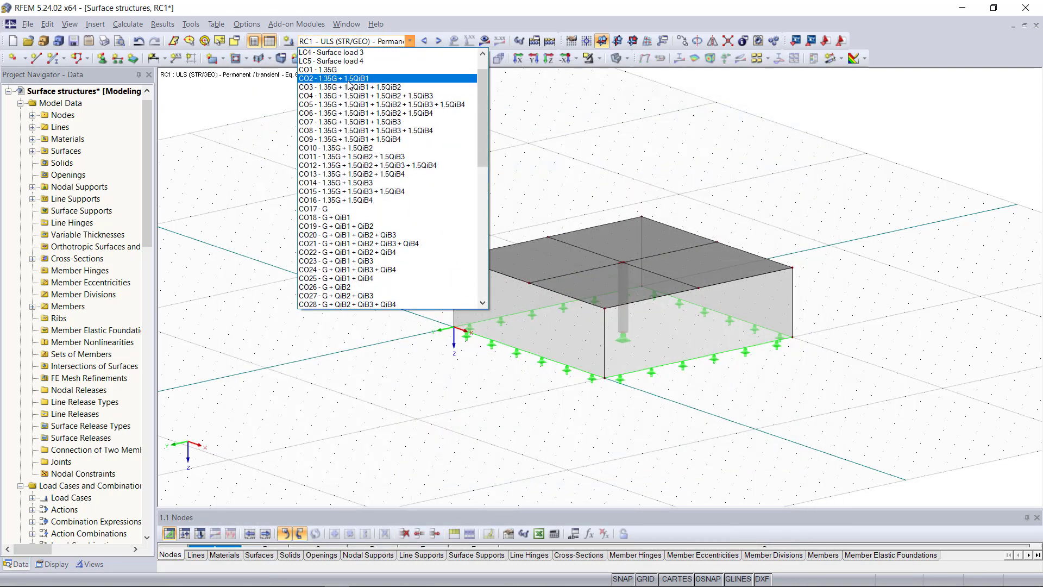
scroll(349, 85, up, 2)
click(347, 147)
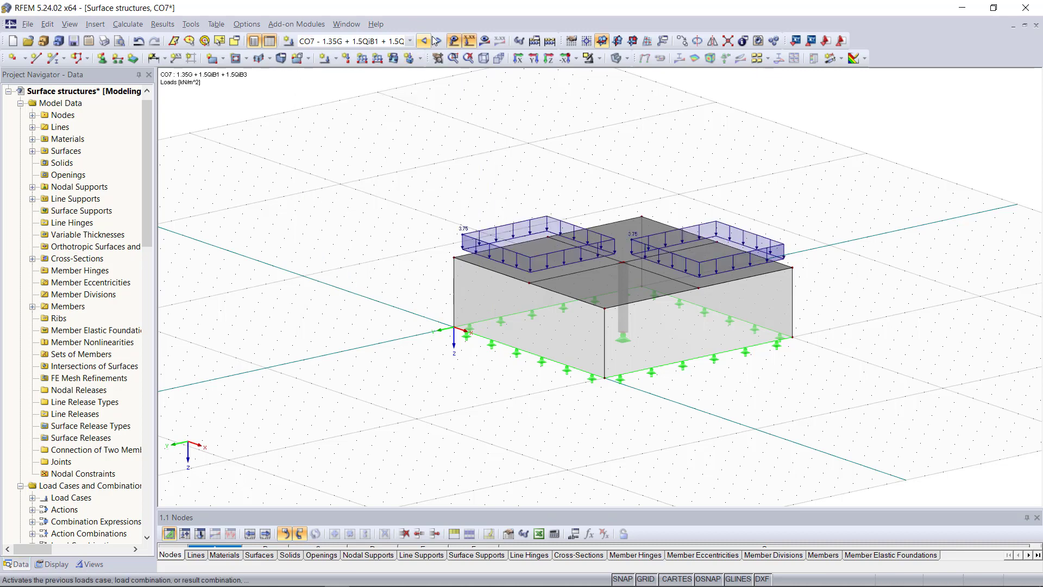
click(435, 40)
click(435, 40)
click(435, 41)
click(435, 41)
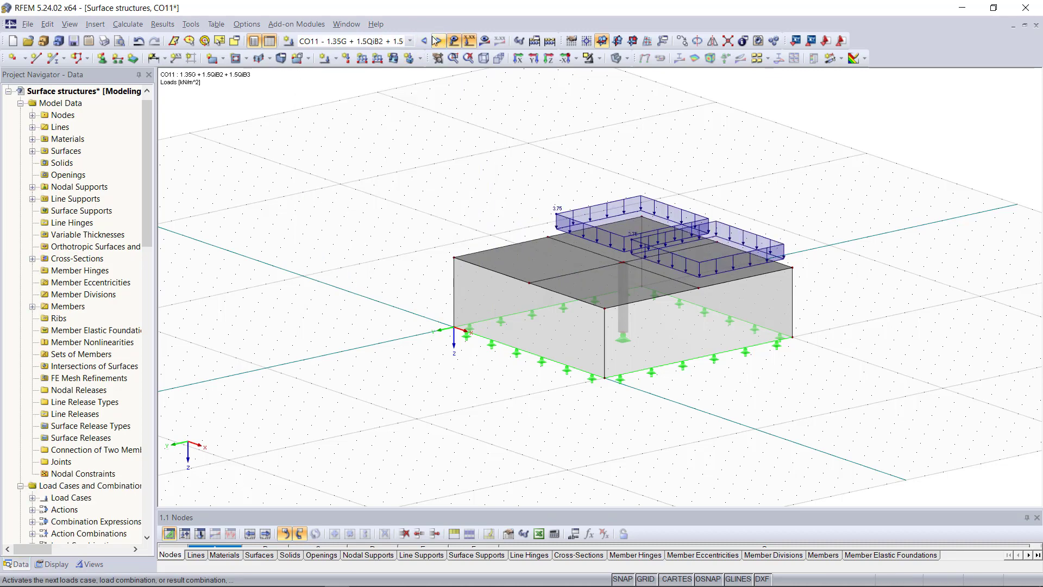
click(435, 40)
click(435, 41)
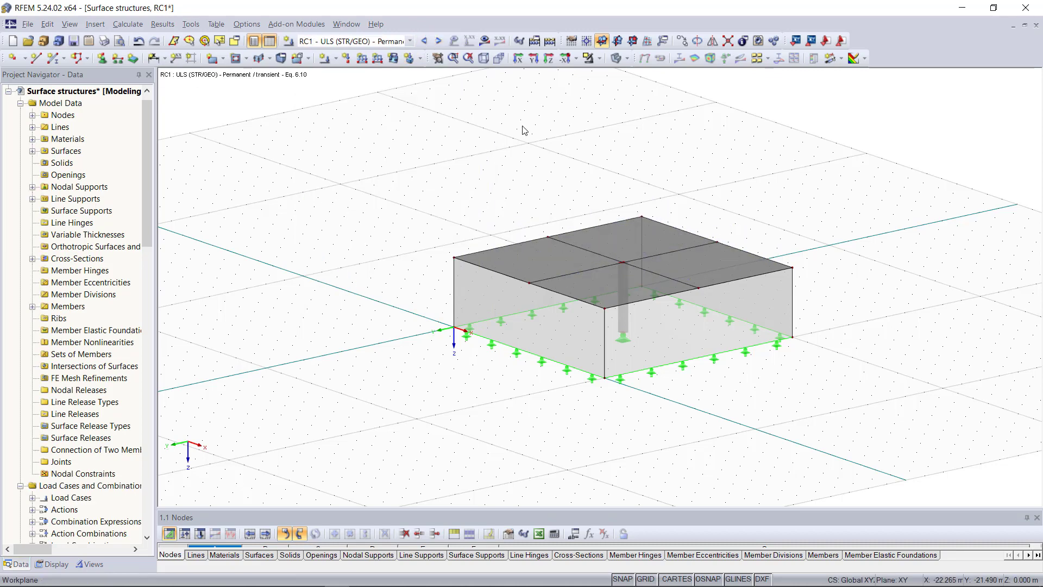
Calculate the model and review the global deformations u from result combination RC1 back to load combination CO60.
click(550, 42)
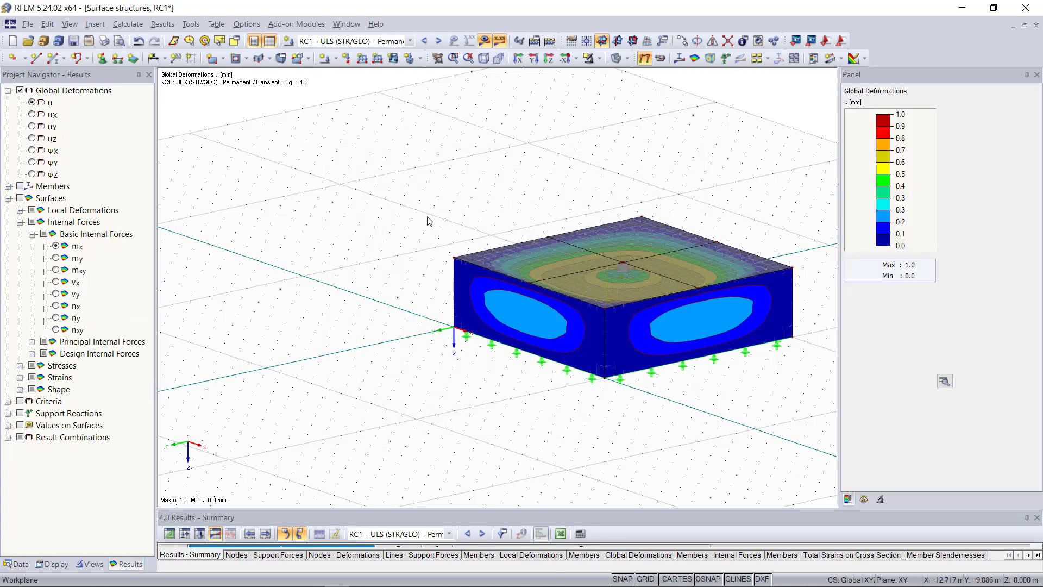
click(425, 41)
click(424, 41)
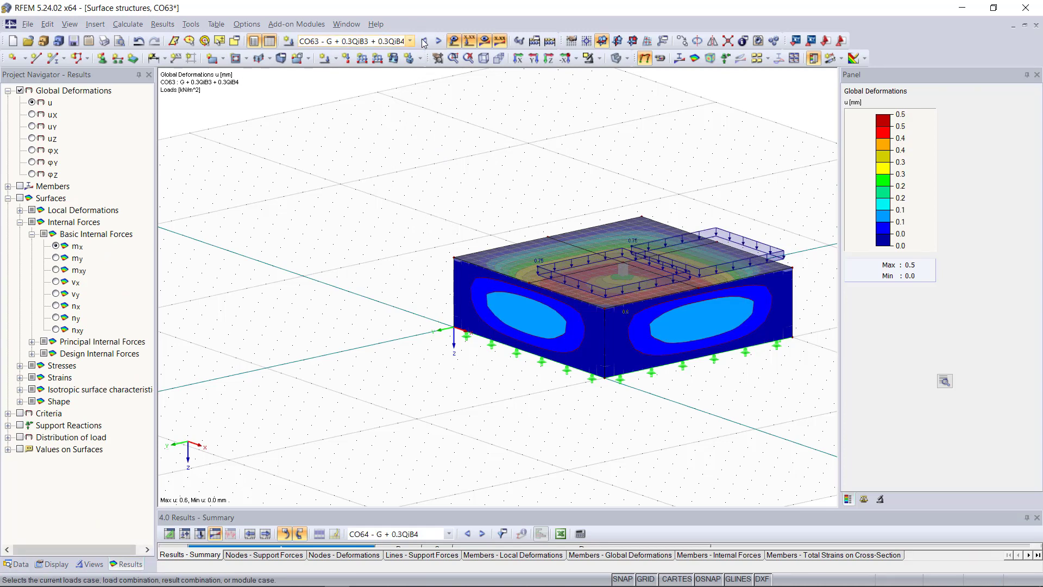
click(424, 41)
click(425, 41)
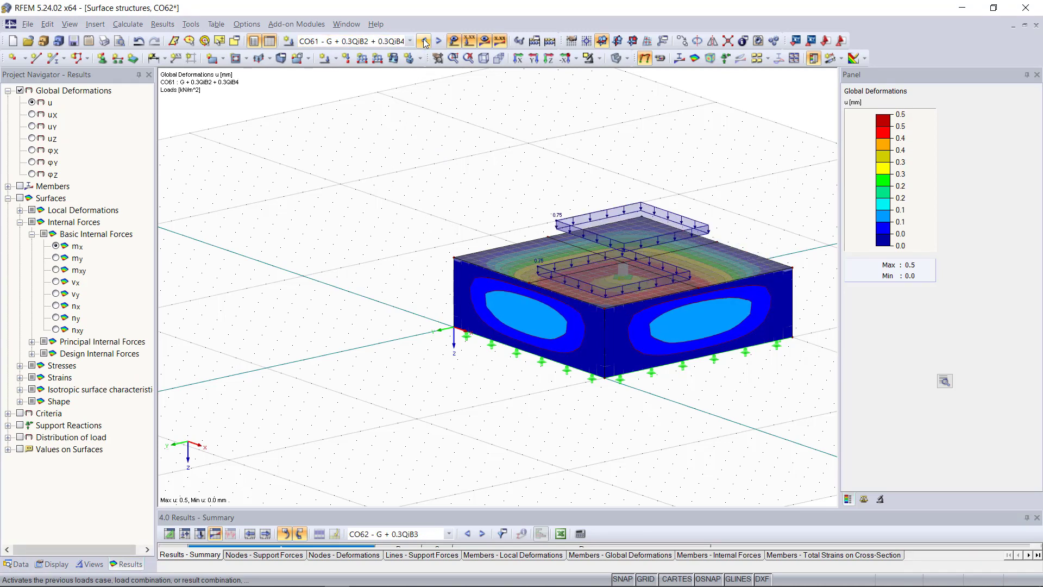
click(425, 41)
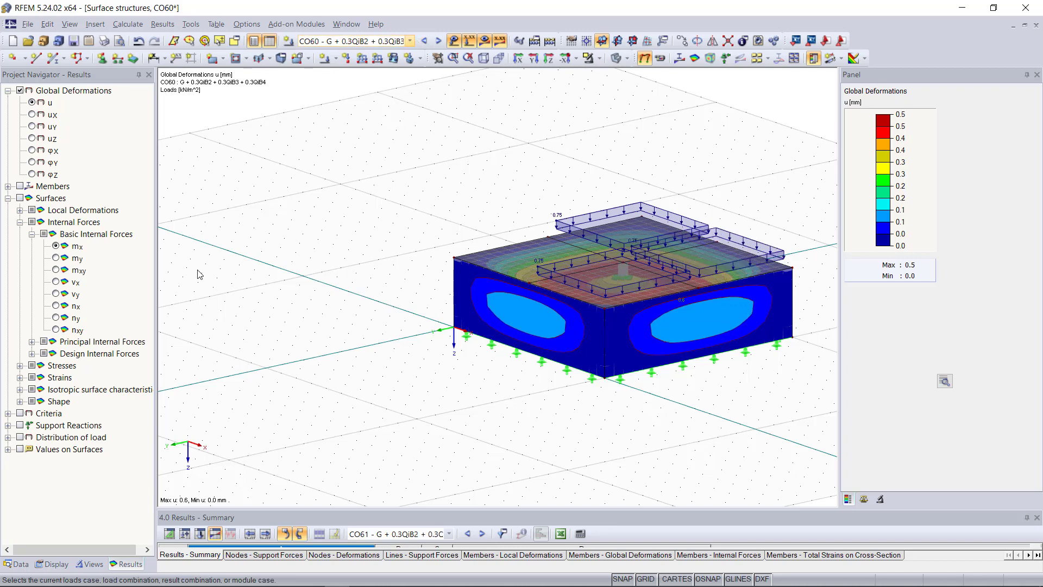
Display the global deformations in the X direction, uX, for load combination CO60.
click(33, 117)
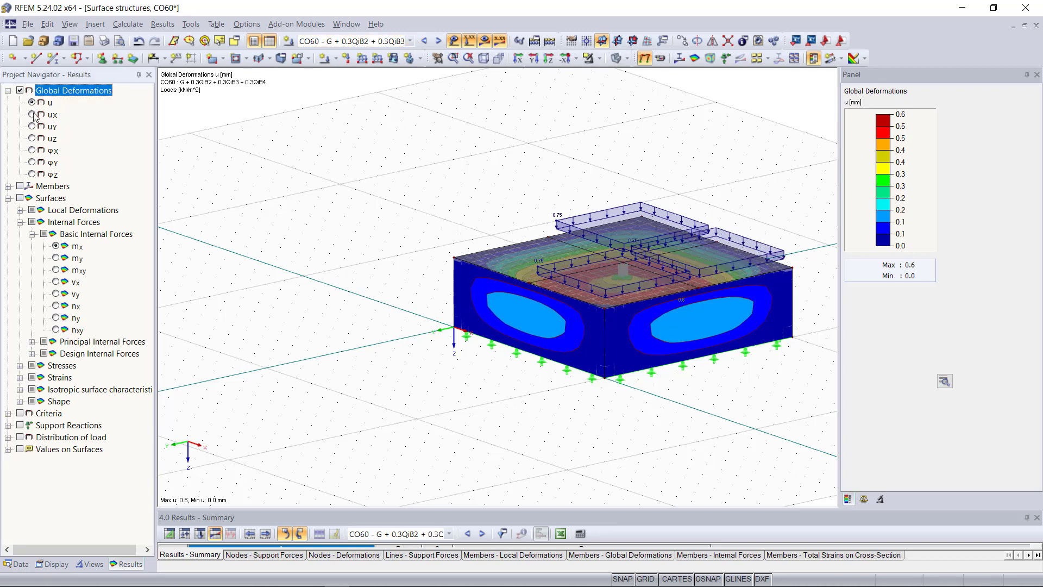
click(32, 115)
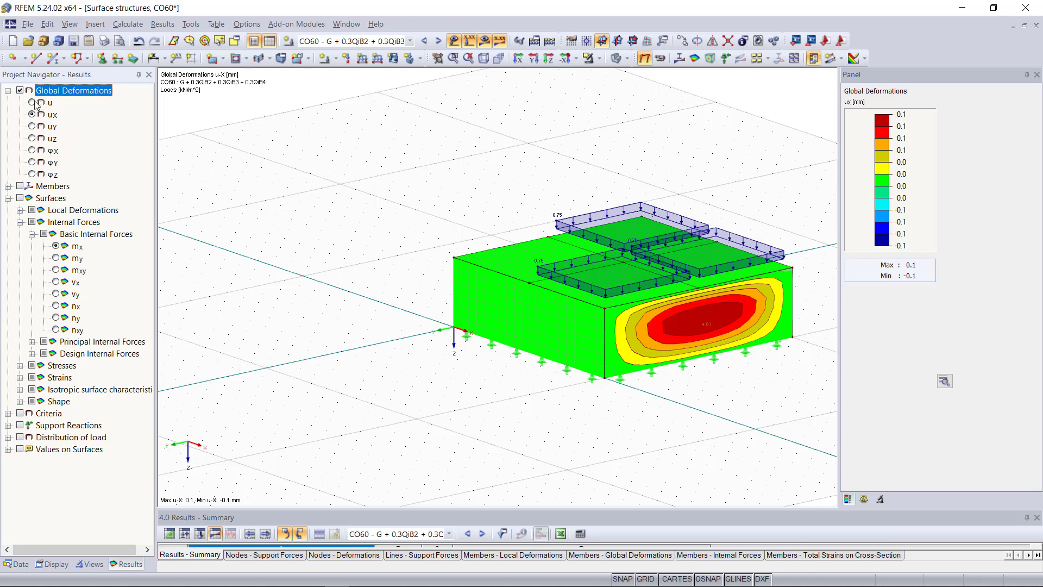